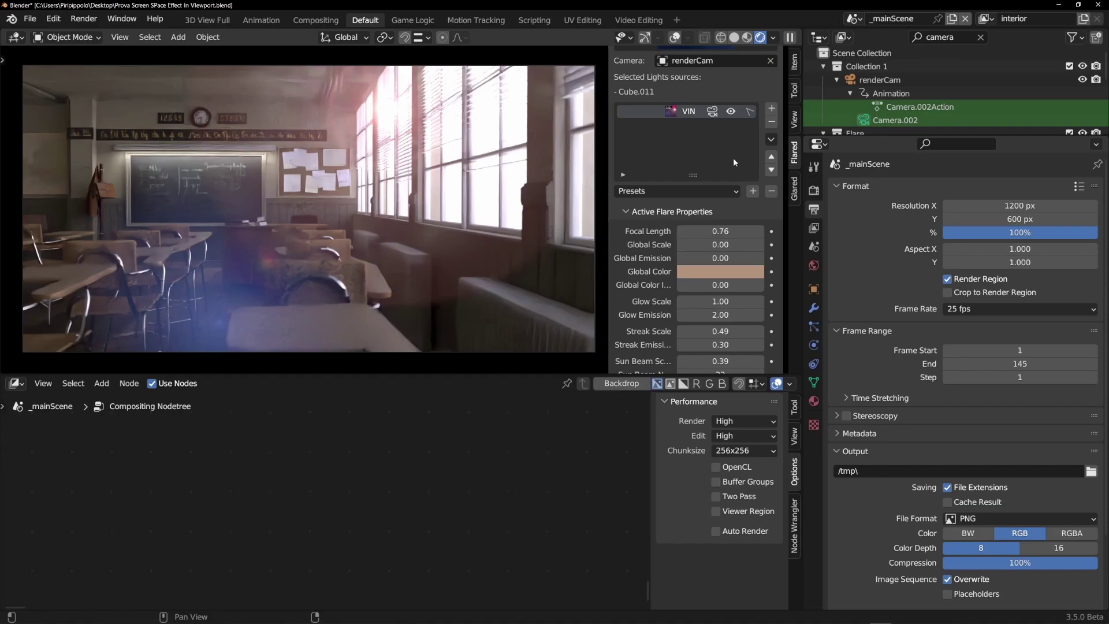
Step: Switch the Properties editor to Render Properties to show the Cycles sampling and denoise settings
left_click(814, 190)
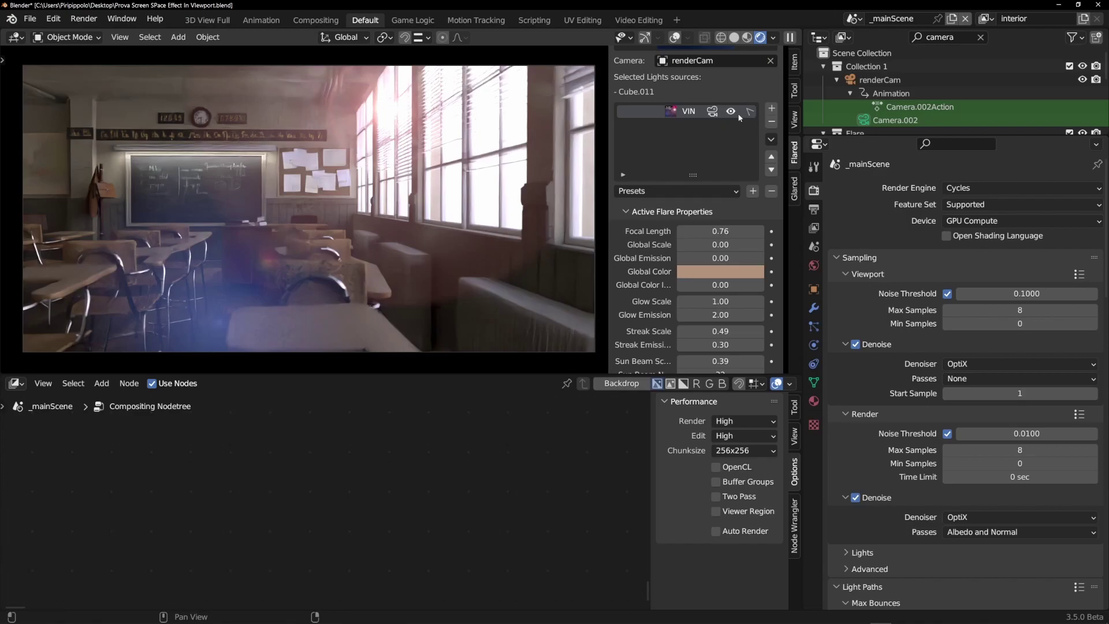
Step: Raise render max samples from 8 to 256 and render the current classroom frame
scroll(732, 114, "up", 3)
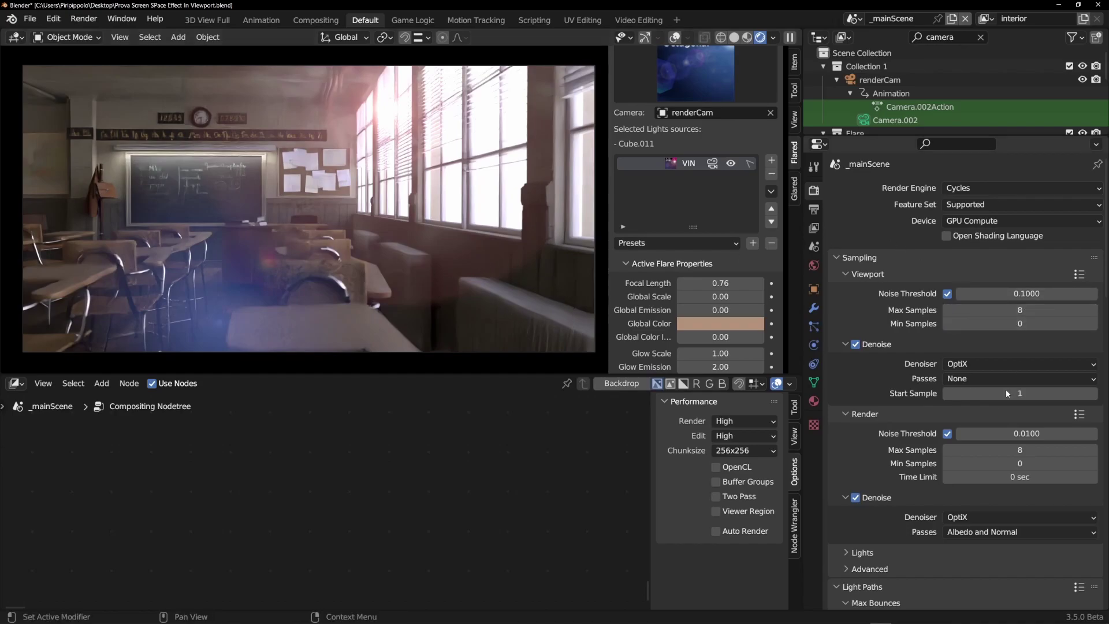
scroll(981, 445, "down", 3)
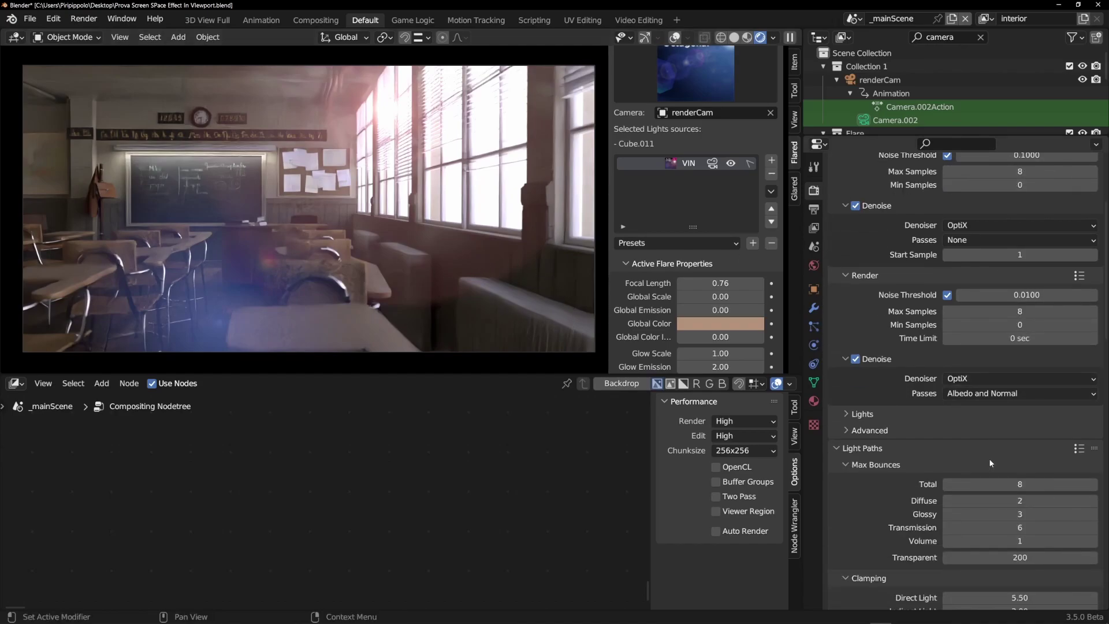
double_click(1021, 380)
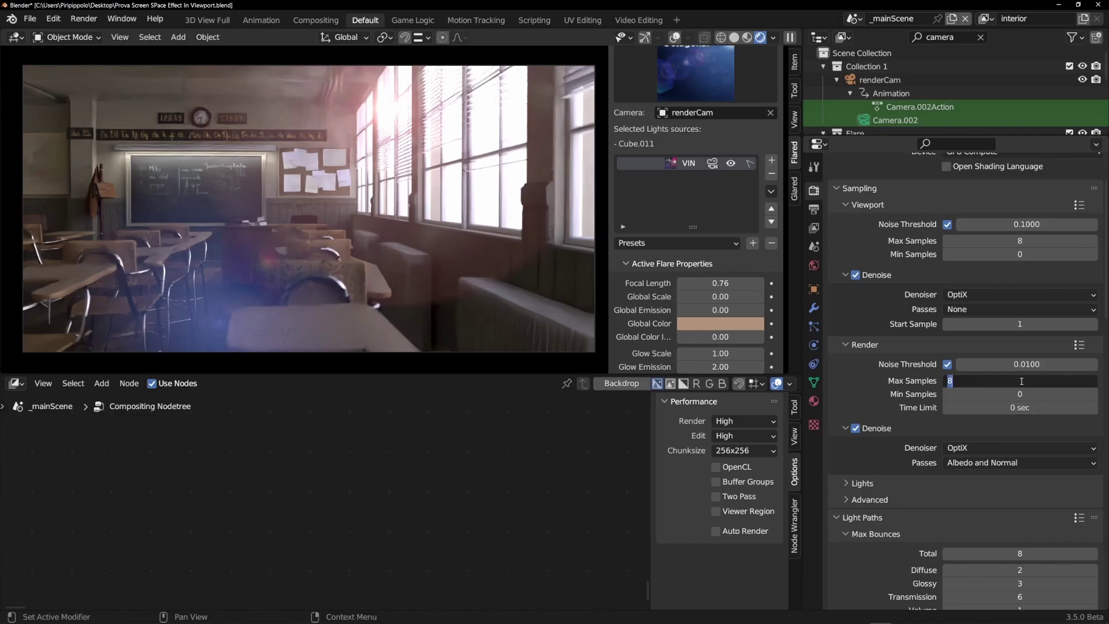
type("256")
key("Return")
left_click(84, 19)
left_click(101, 34)
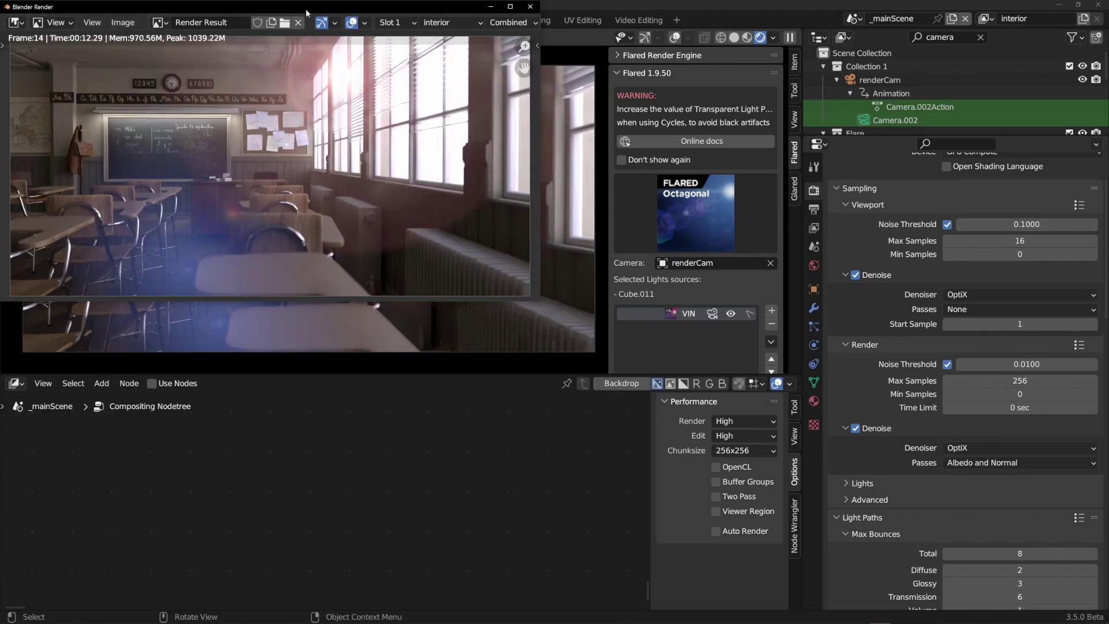
Step: Close the finished render window and expand the Flared Render Engine panel
left_click_drag(307, 8, 402, 89)
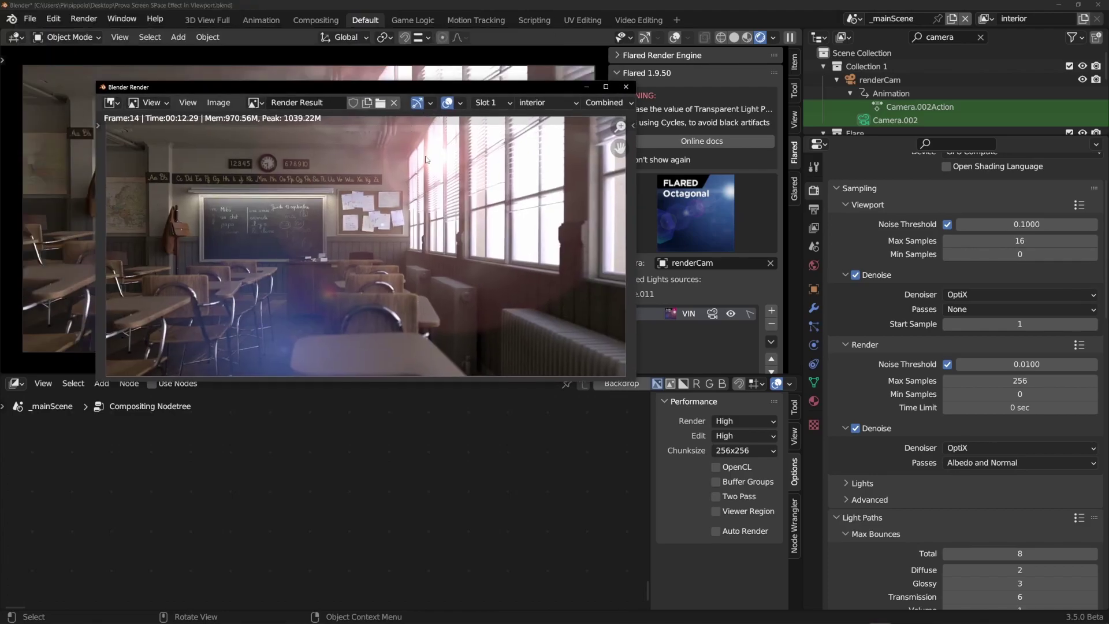
left_click(626, 88)
left_click(624, 56)
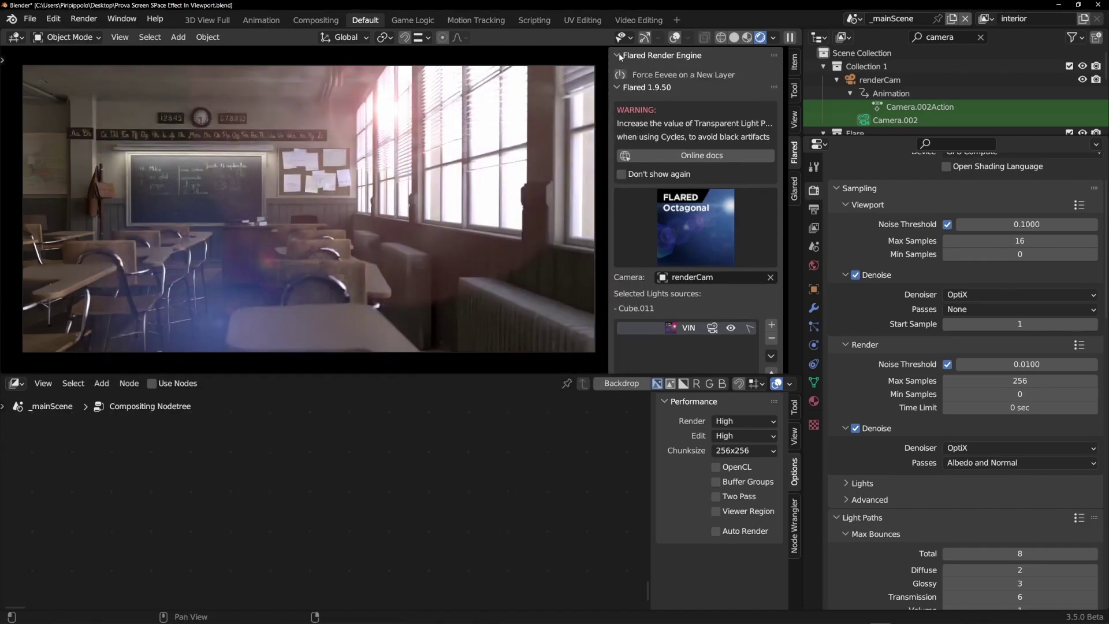
Step: Force the Flared flare onto a new Eevee layer with Auto Setup Compositing Nodes ticked
left_click(623, 75)
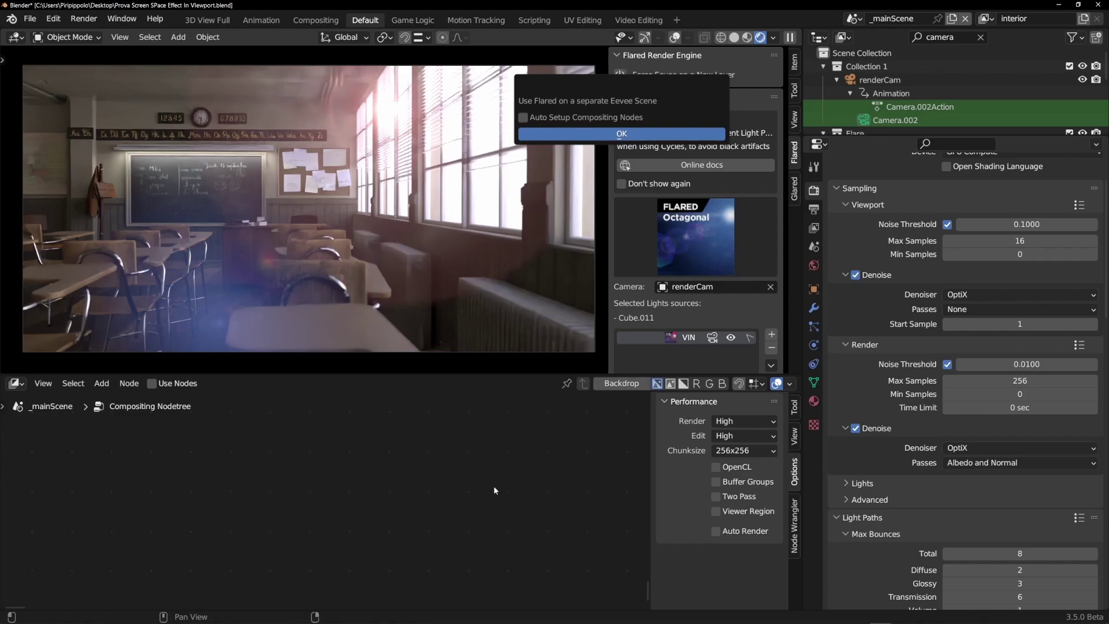
left_click(523, 118)
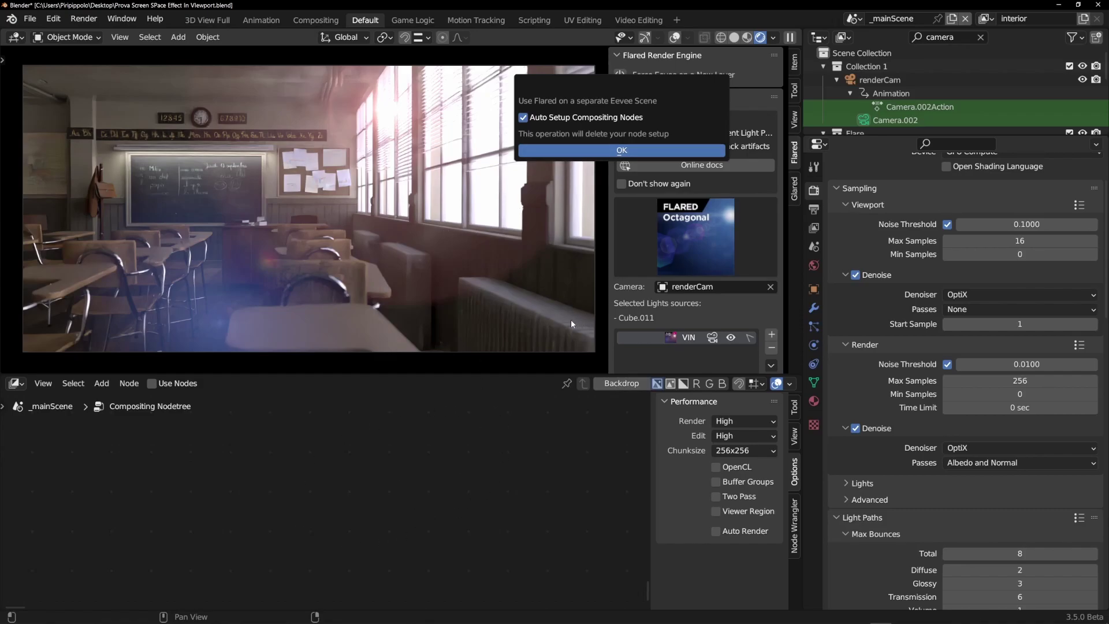
left_click(618, 152)
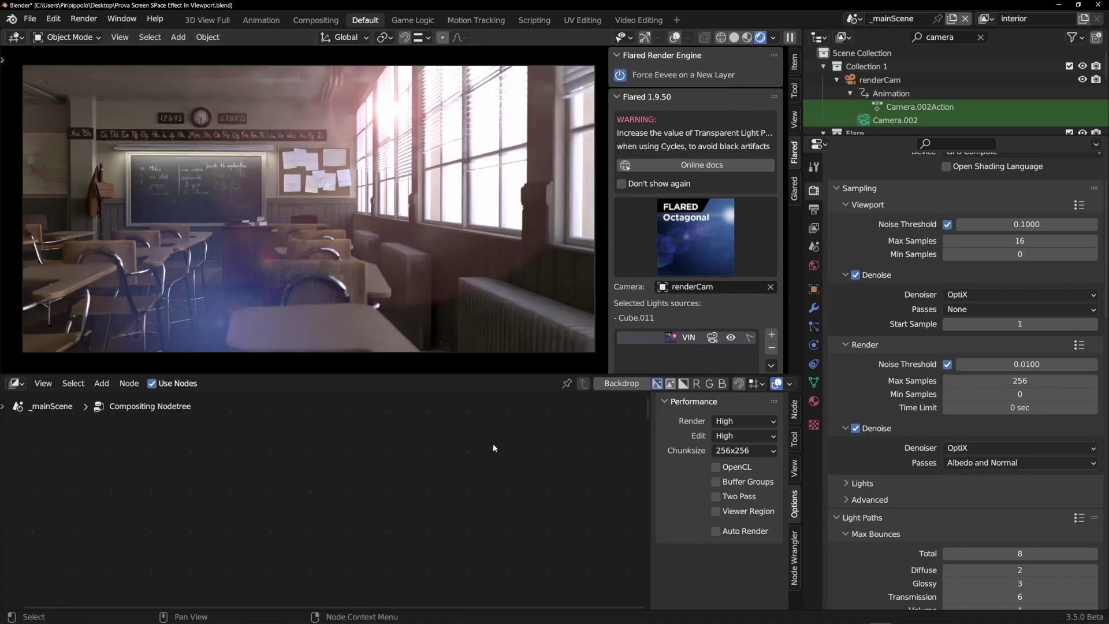
Step: Enable the node editor Backdrop, frame all compositing nodes, and scroll the render settings
left_click(611, 385)
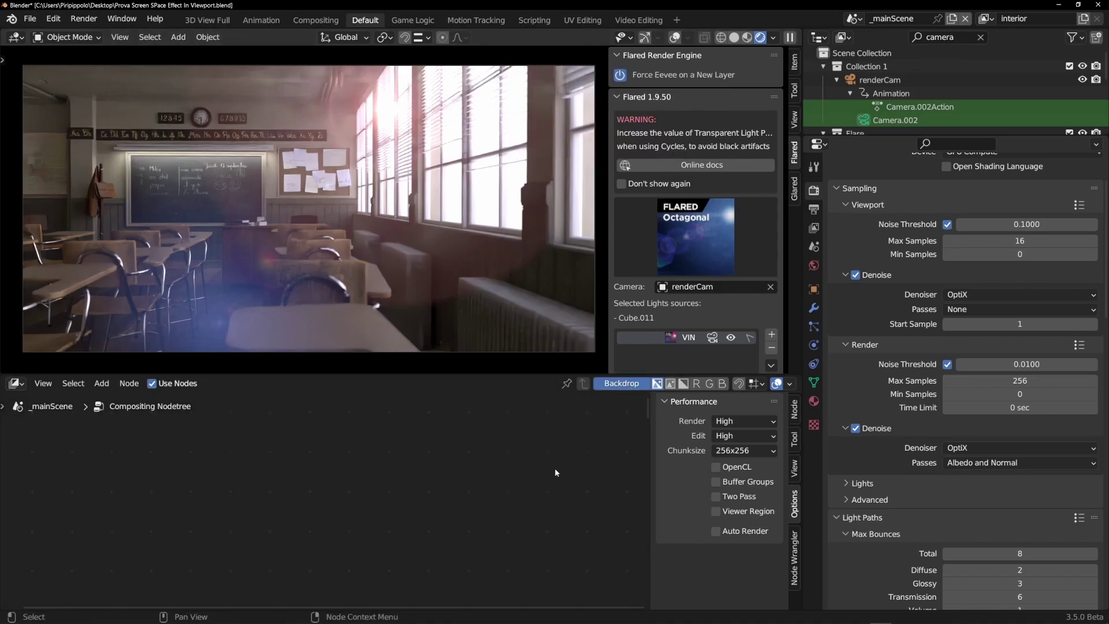
key("Home")
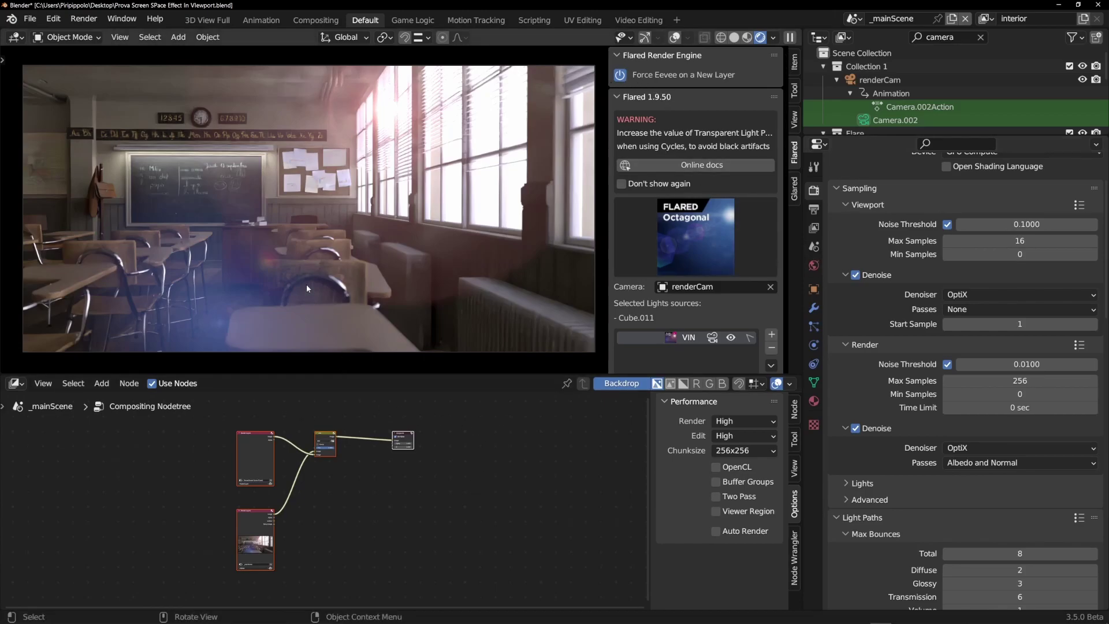
scroll(1048, 467, "down", 5)
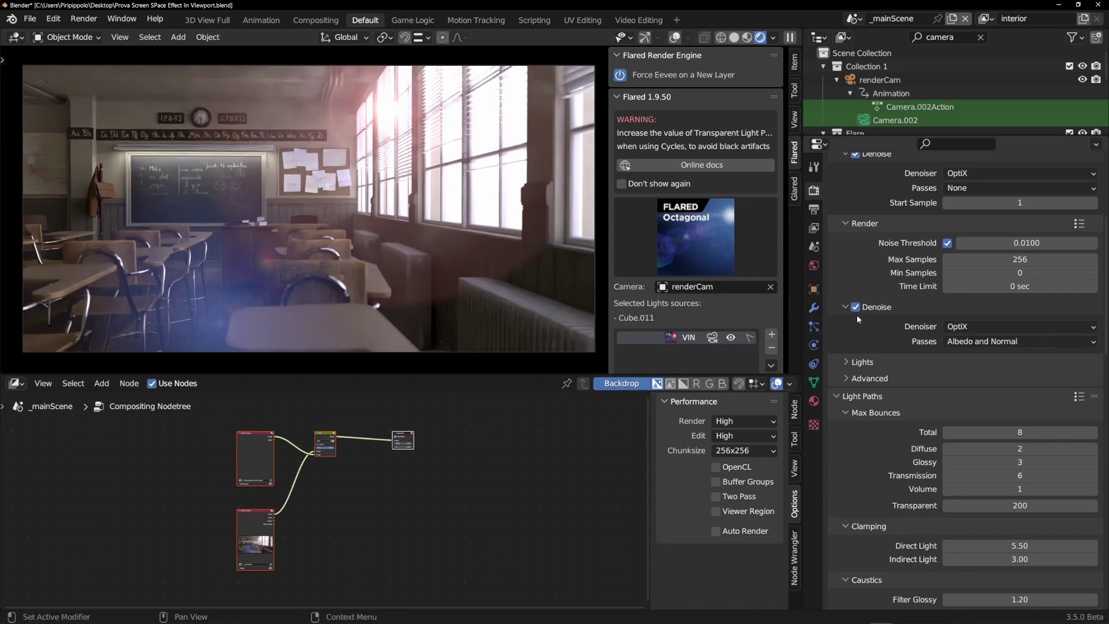
Step: Move the Render Layers and Add nodes lower right so the chain into Composite is readable
scroll(418, 542, "up", 5)
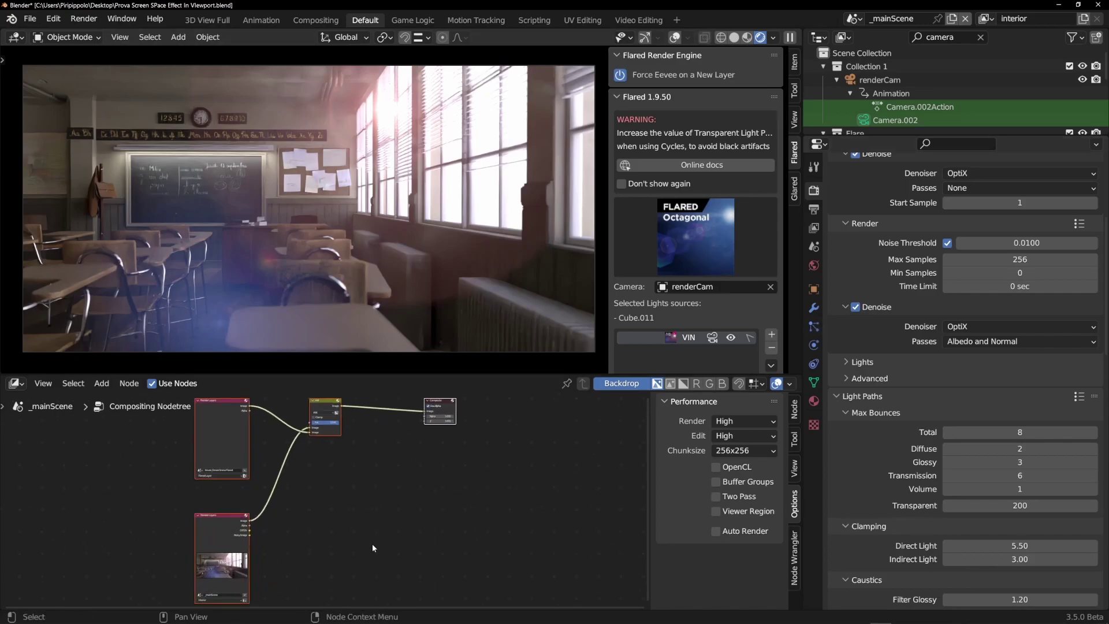
middle_click_drag(341, 536, 414, 459)
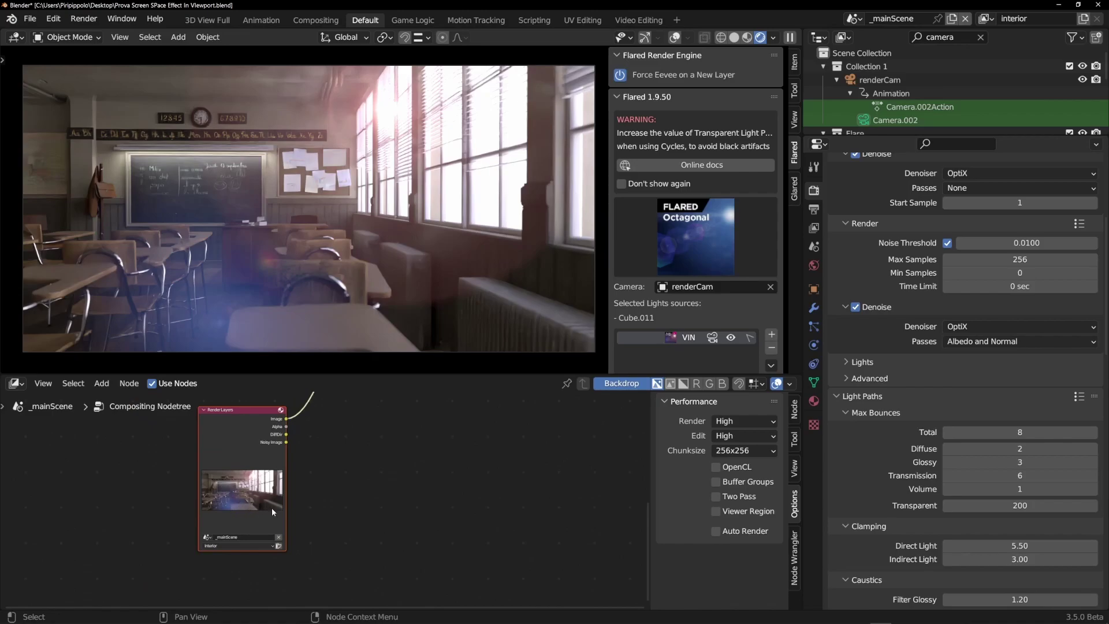
middle_click_drag(367, 508, 283, 462)
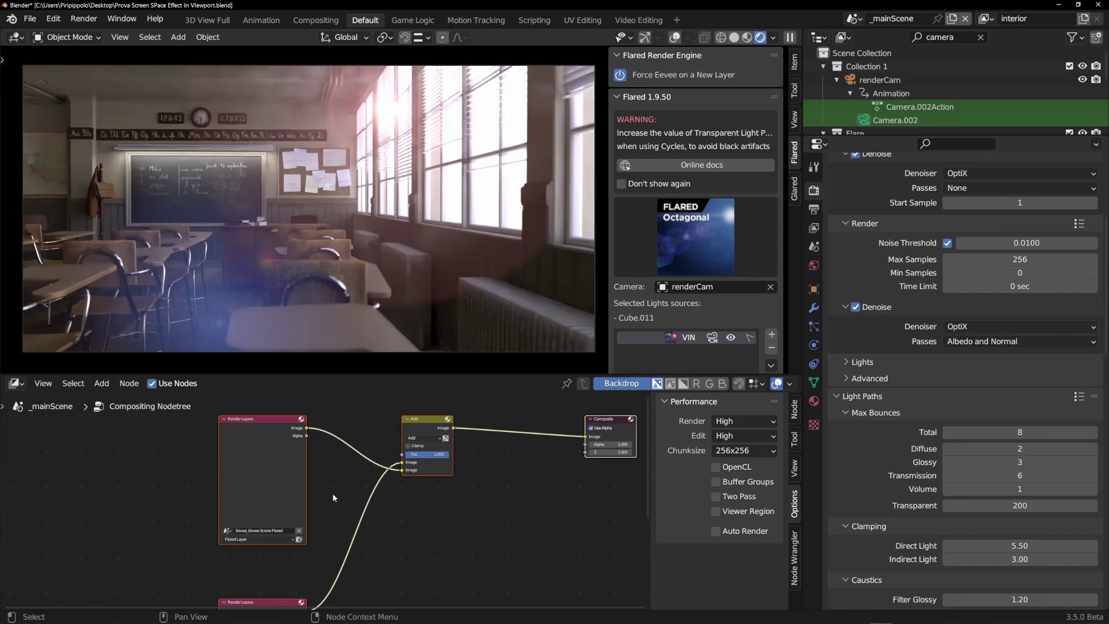
mouse_move(424, 419)
middle_mouse_down()
mouse_move(448, 445)
mouse_move(416, 417)
middle_mouse_up()
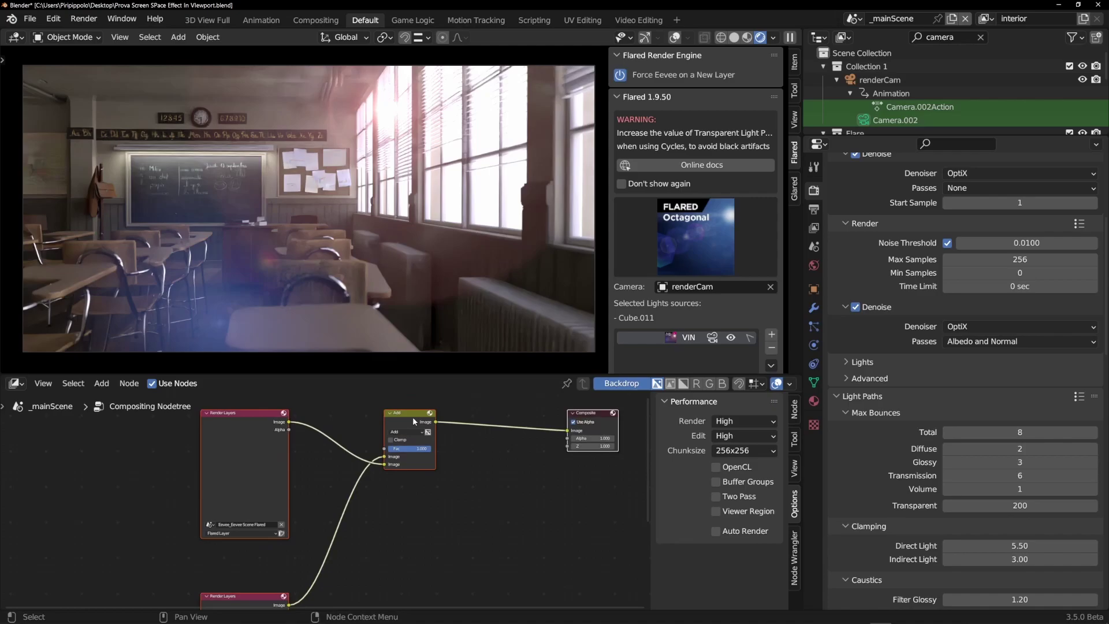
scroll(413, 415, "up", 2)
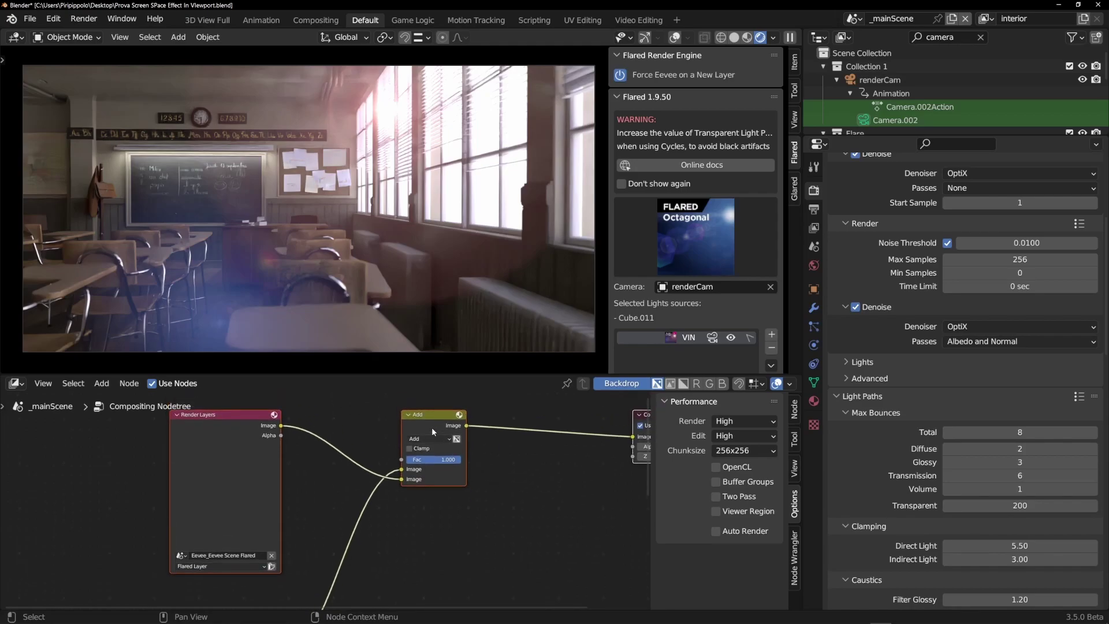
key("g")
left_click(607, 531)
middle_click_drag(608, 531, 480, 529)
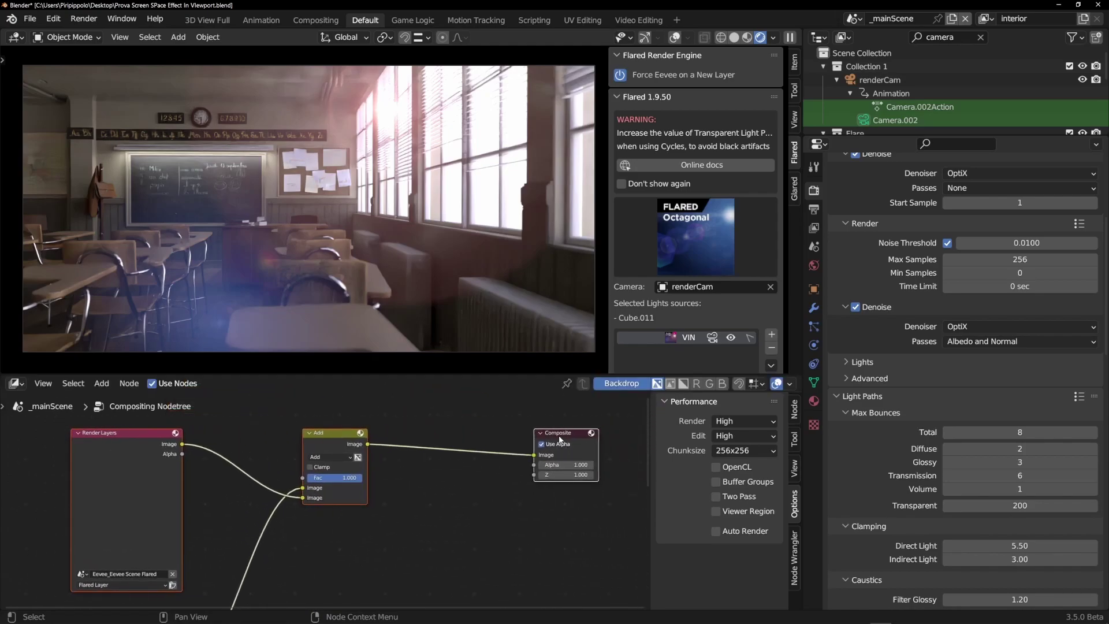
left_click(83, 19)
Step: Render the composited frame with the flare layer, then close the render window
left_click(110, 32)
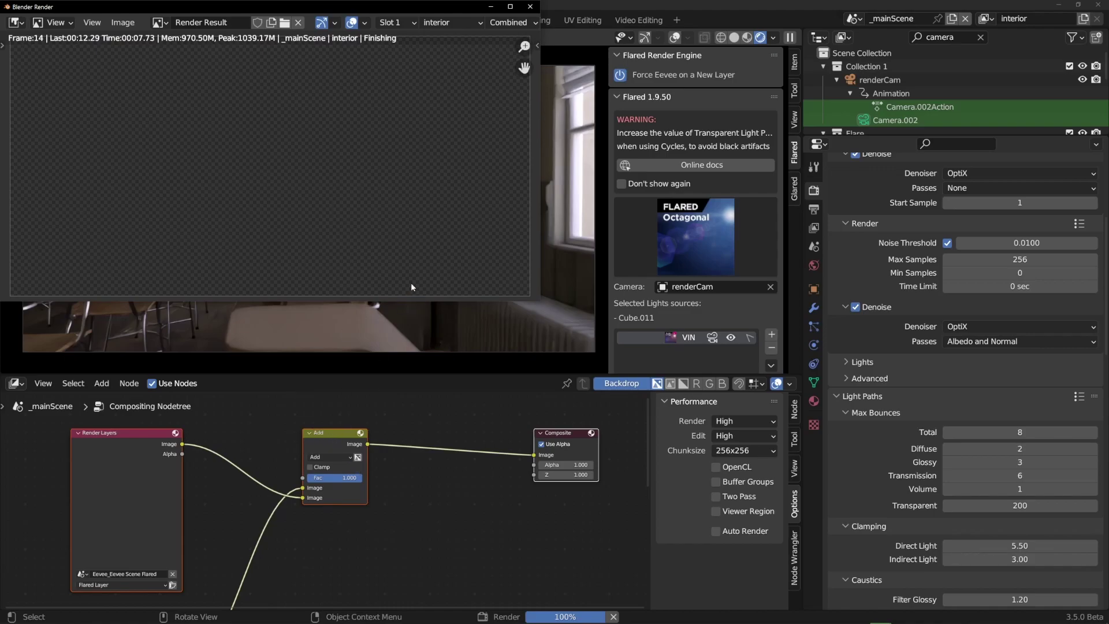
left_click(530, 8)
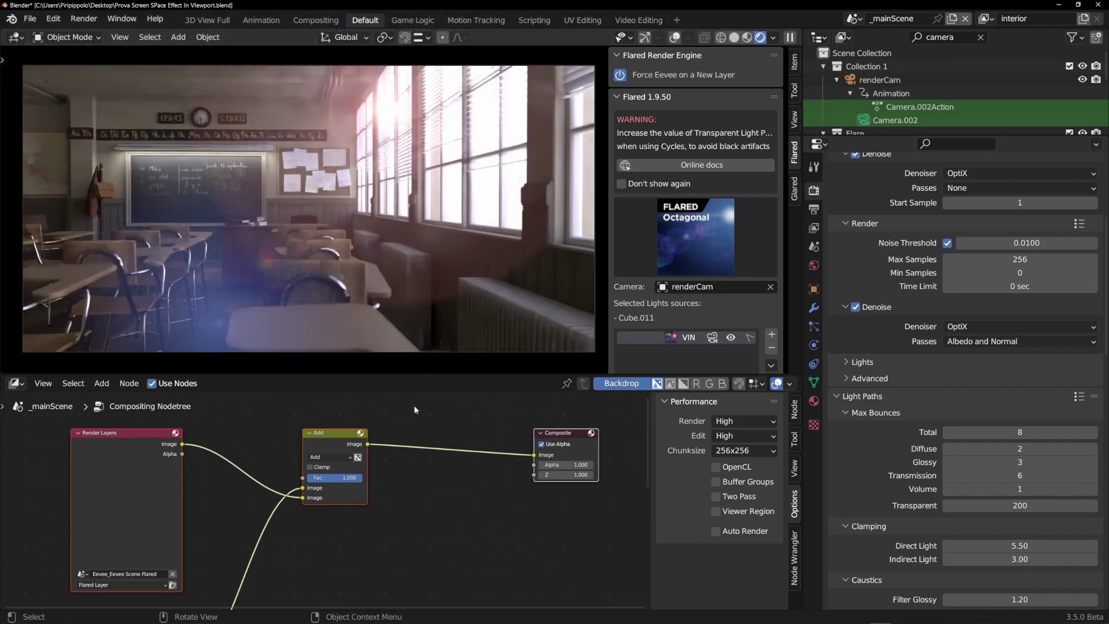
Step: Delete the Add and Composite nodes from the compositing tree
middle_click_drag(446, 511, 424, 484)
scroll(422, 483, "down", 2)
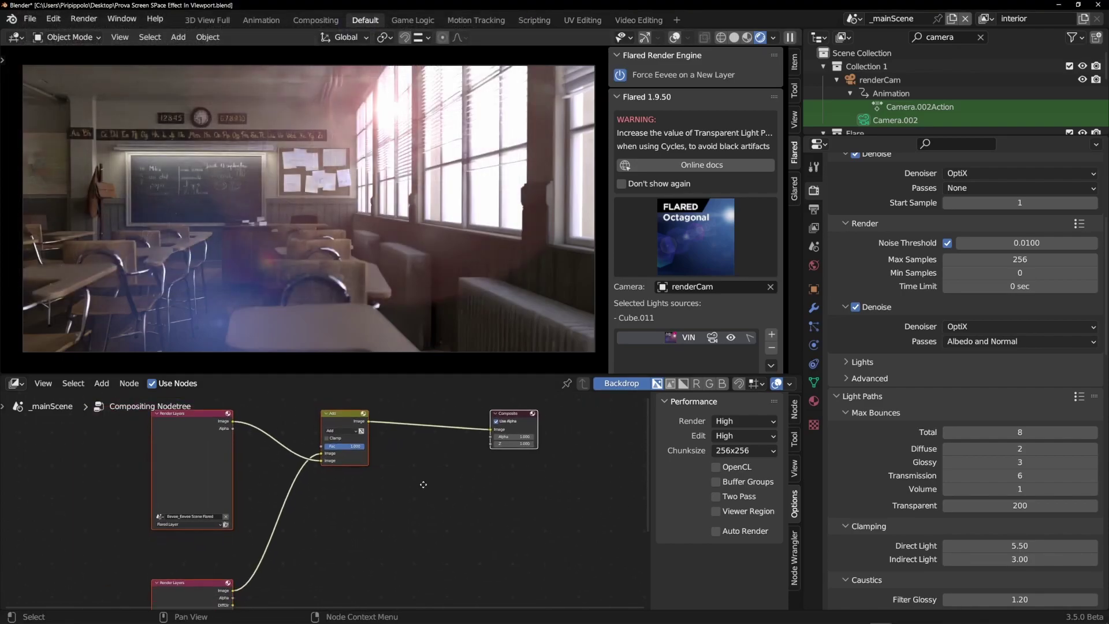
left_click(469, 479)
left_click(351, 421)
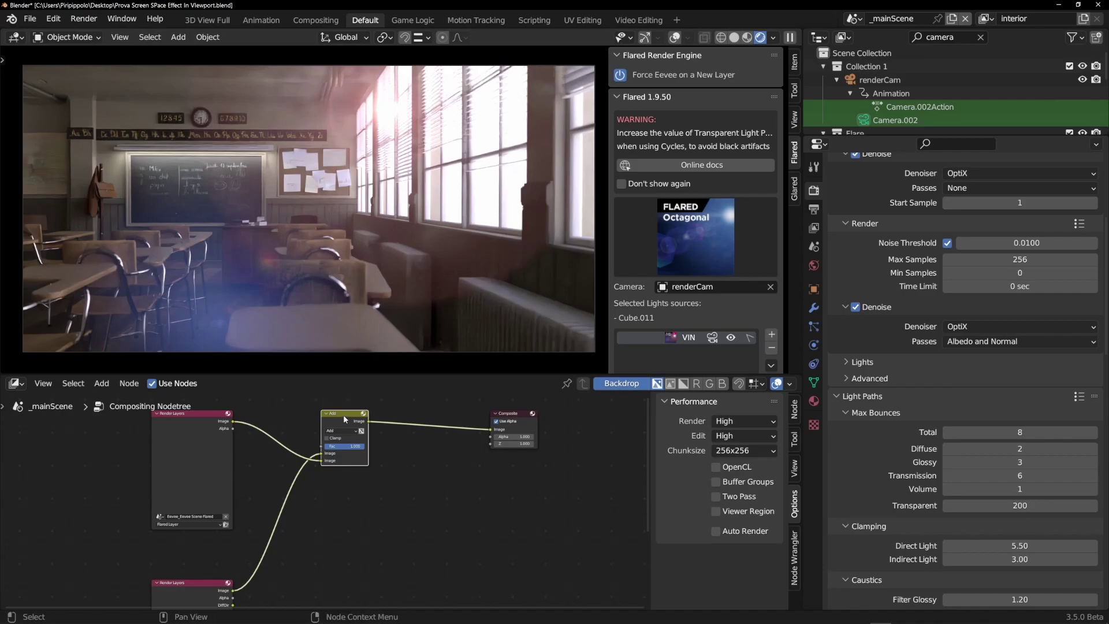
key("Delete")
middle_click_drag(224, 598, 243, 462)
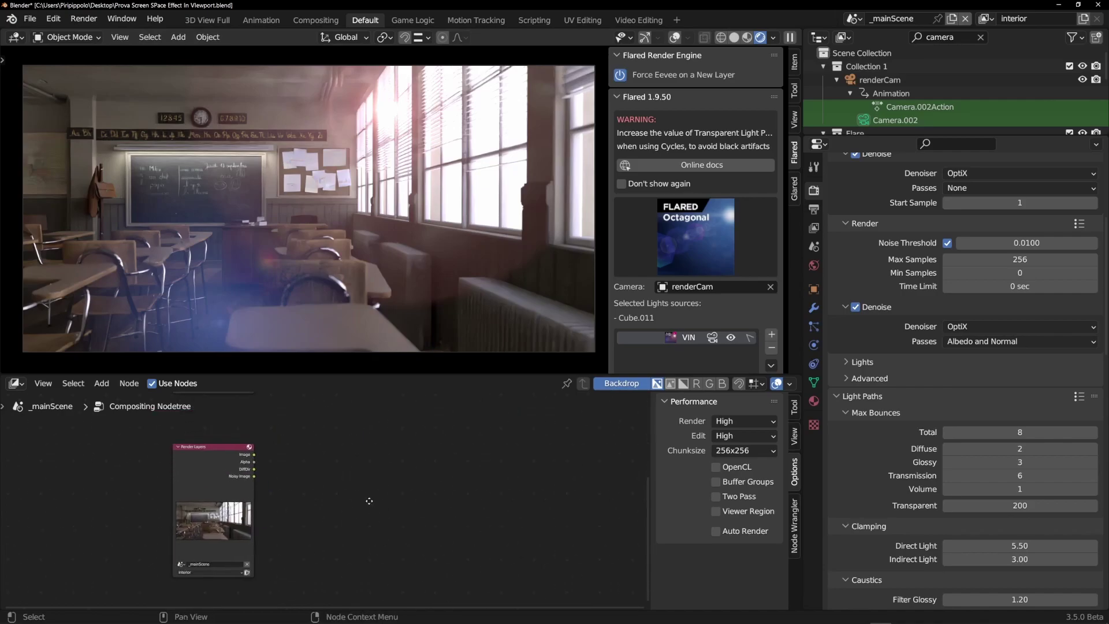
scroll(403, 527, "up", 5)
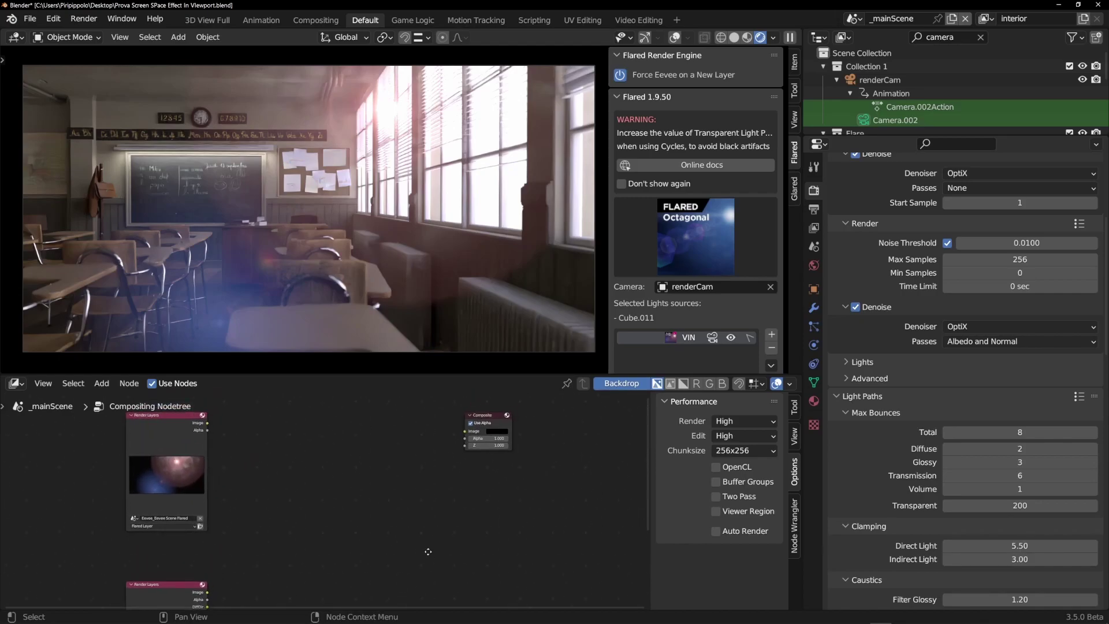
key("Delete")
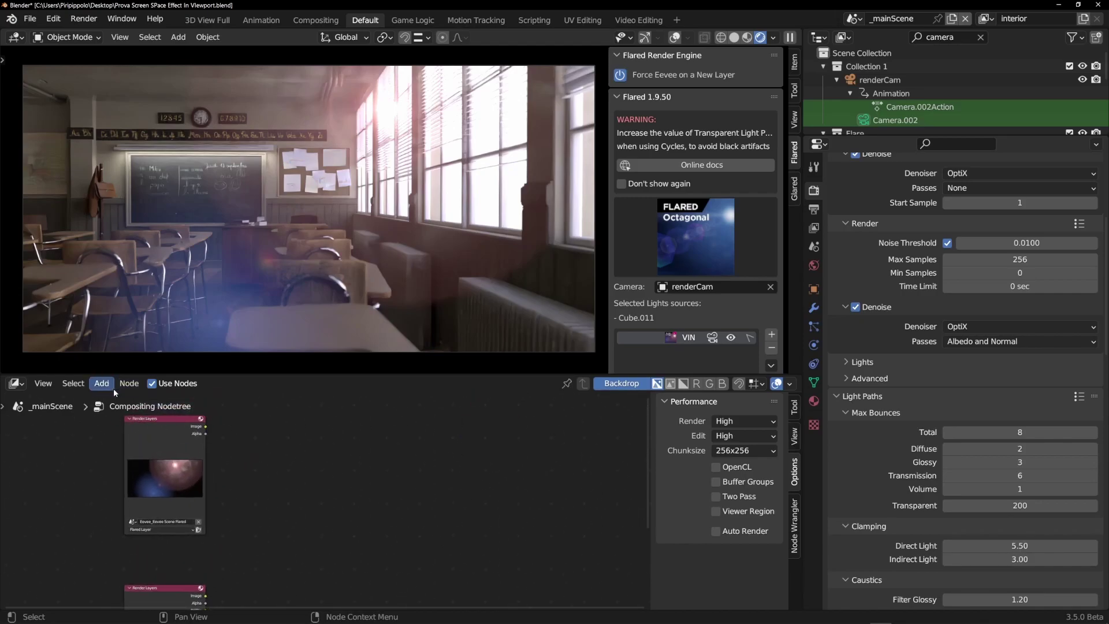
Step: Add a File Output node and link the first Render Layers Image into it
left_click(102, 384)
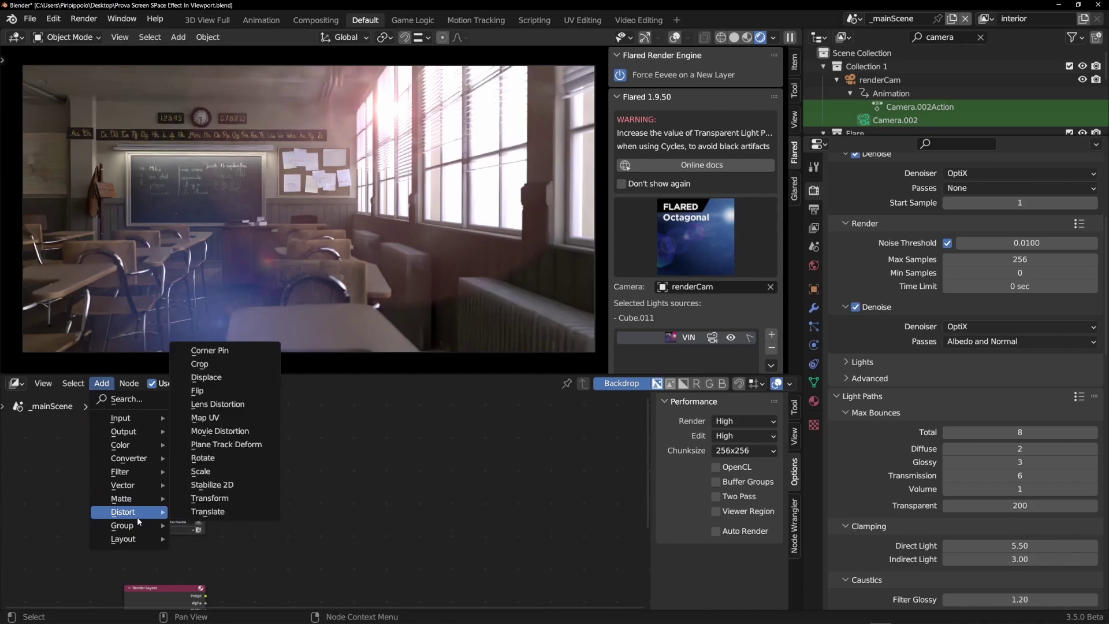
mouse_move(142, 438)
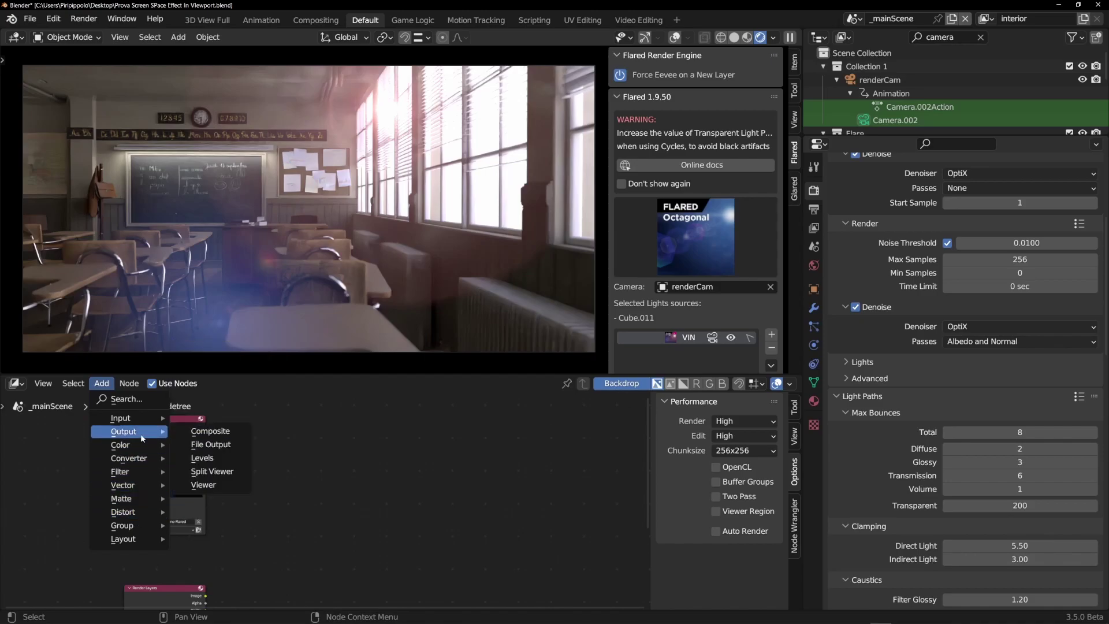
left_click(213, 444)
left_click(451, 451)
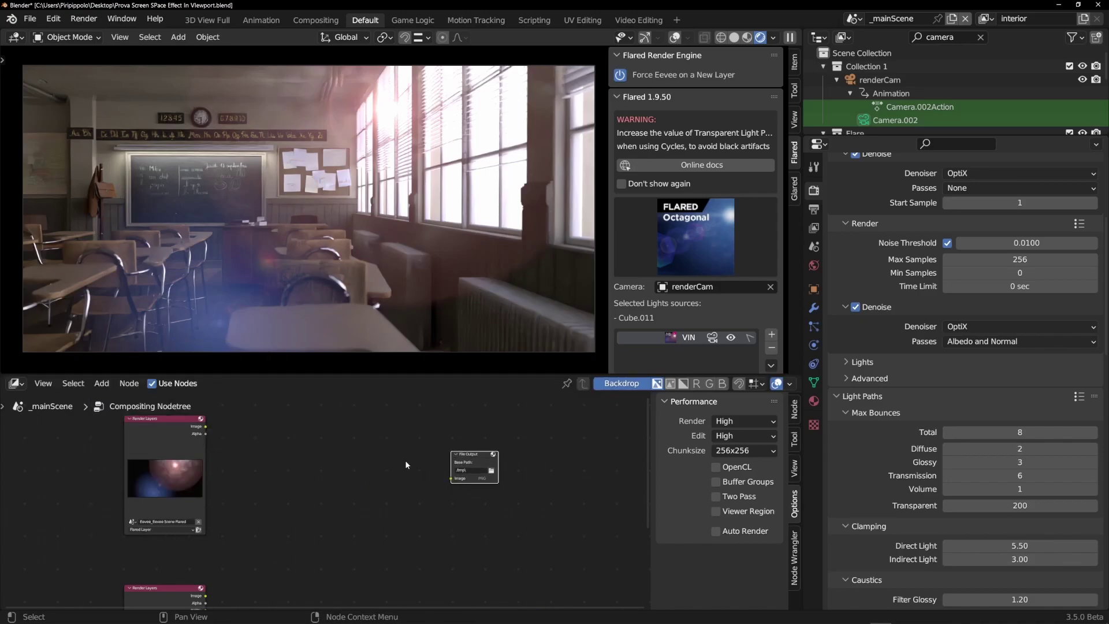
left_click_drag(470, 461, 288, 435)
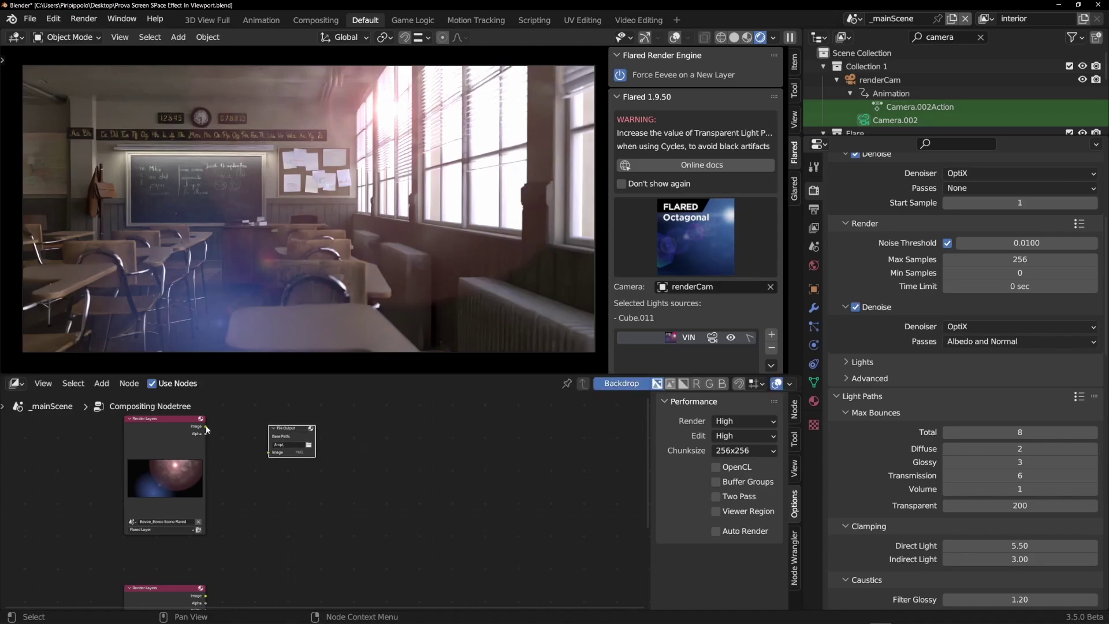
left_click_drag(206, 426, 270, 452)
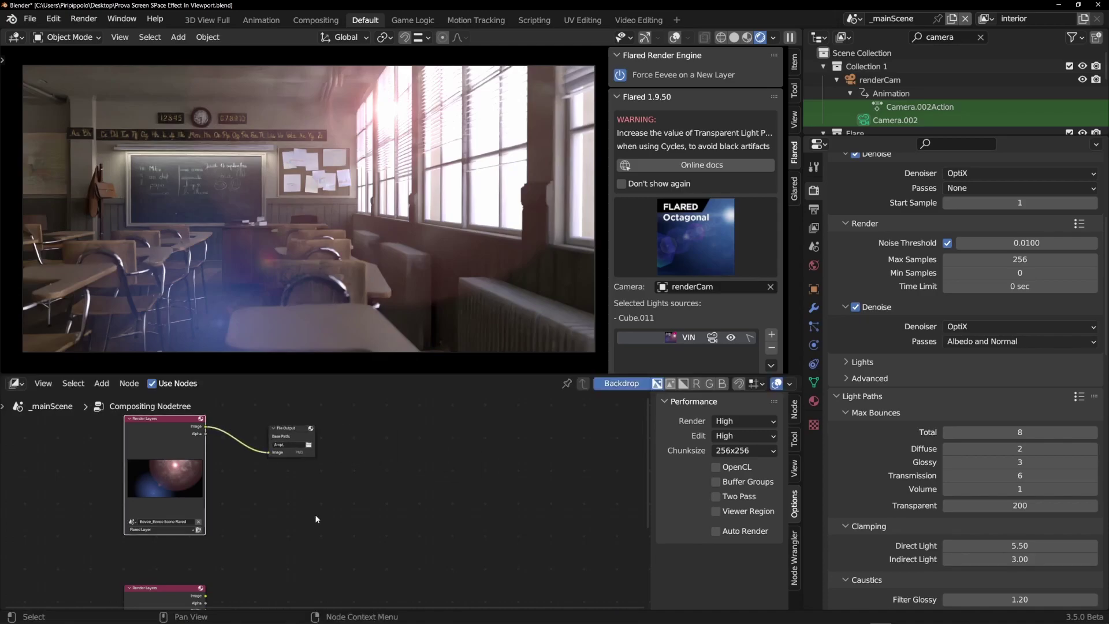
left_click(287, 436)
Step: Duplicate the File Output node and link the second Render Layers Image to the copy
key("shift+d")
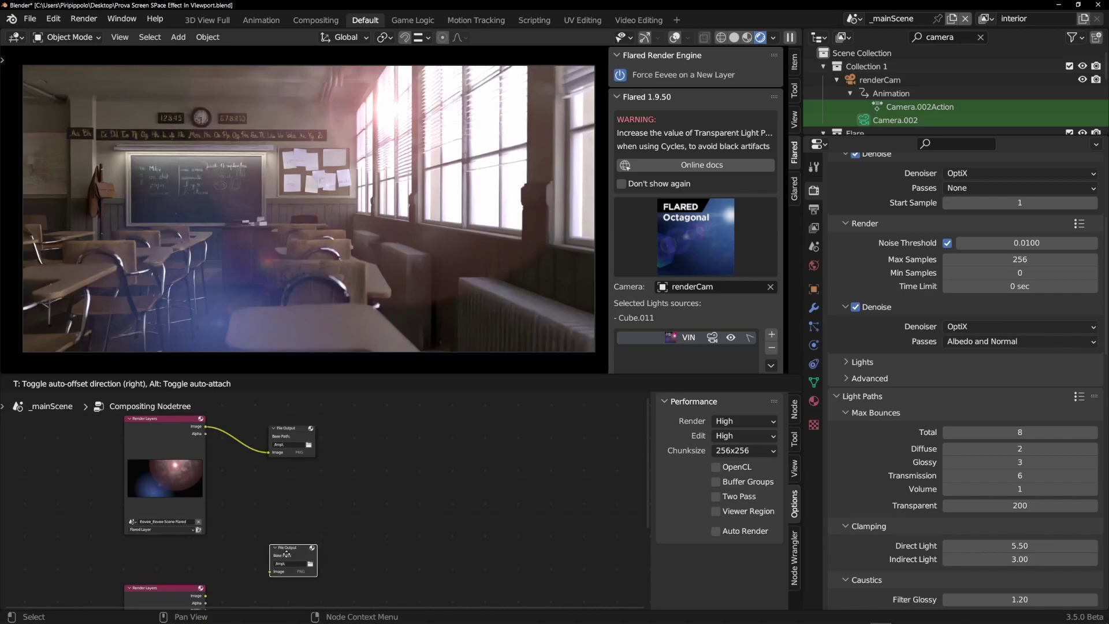
left_click(282, 577)
middle_click_drag(282, 578, 285, 514)
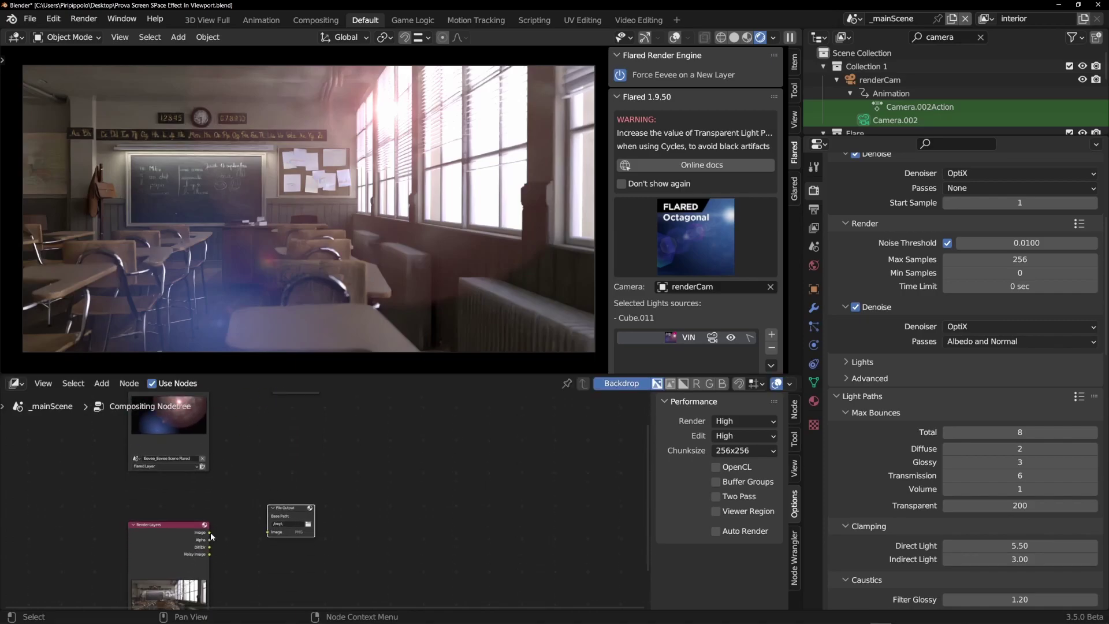
left_click_drag(210, 533, 268, 532)
Step: Open the file browser for the File Output node's base path
scroll(333, 480, "up", 6)
middle_click_drag(497, 543, 522, 571)
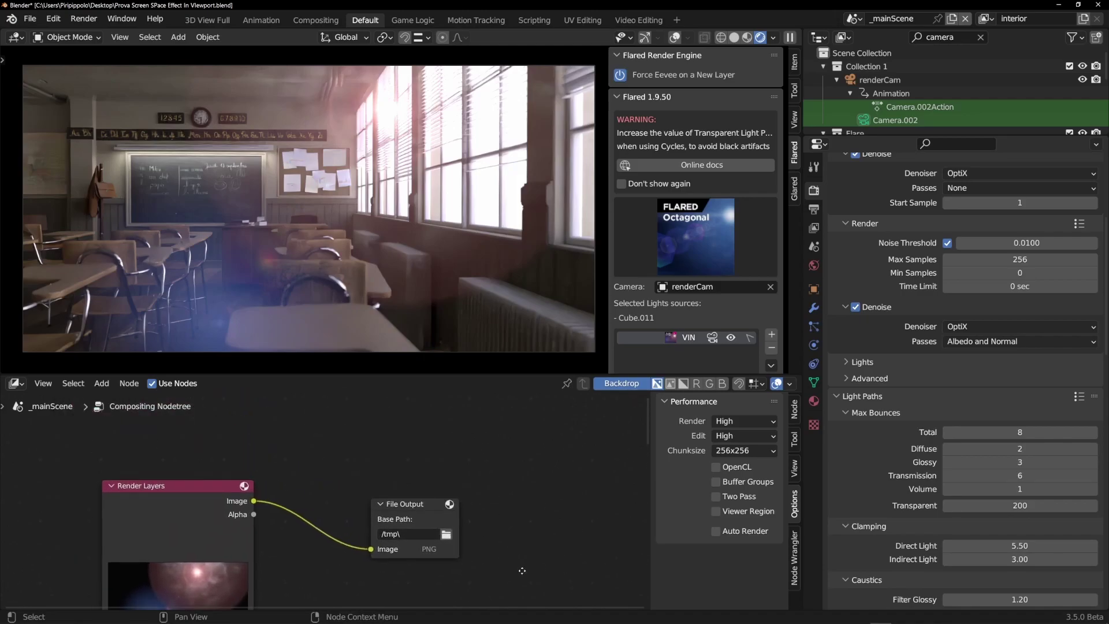
scroll(522, 571, "up", 2)
middle_click_drag(527, 529, 528, 486)
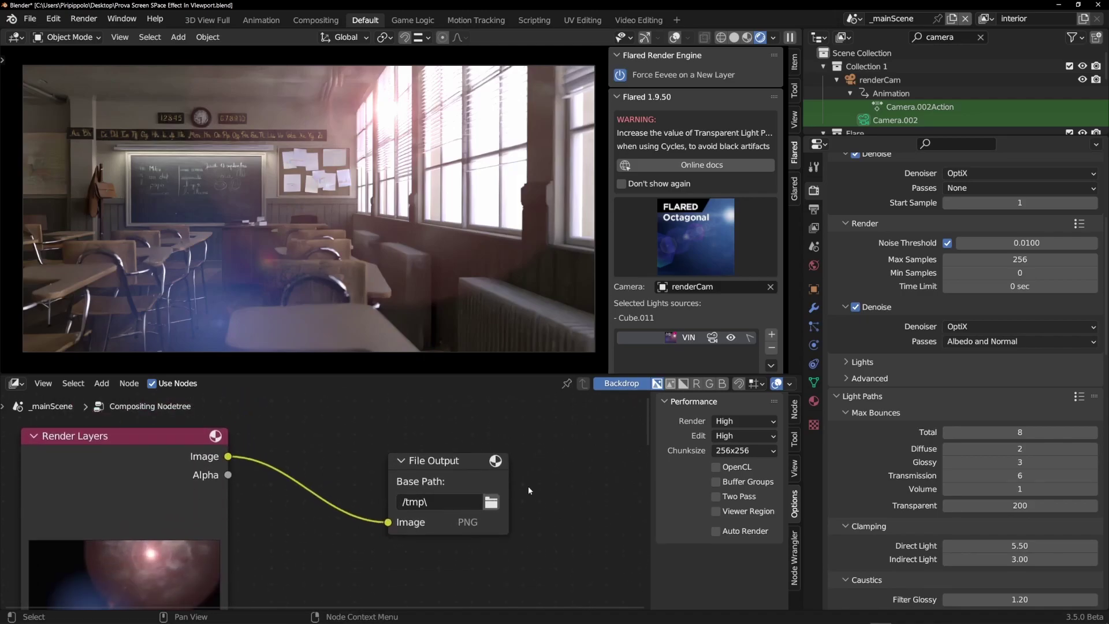
left_click(492, 502)
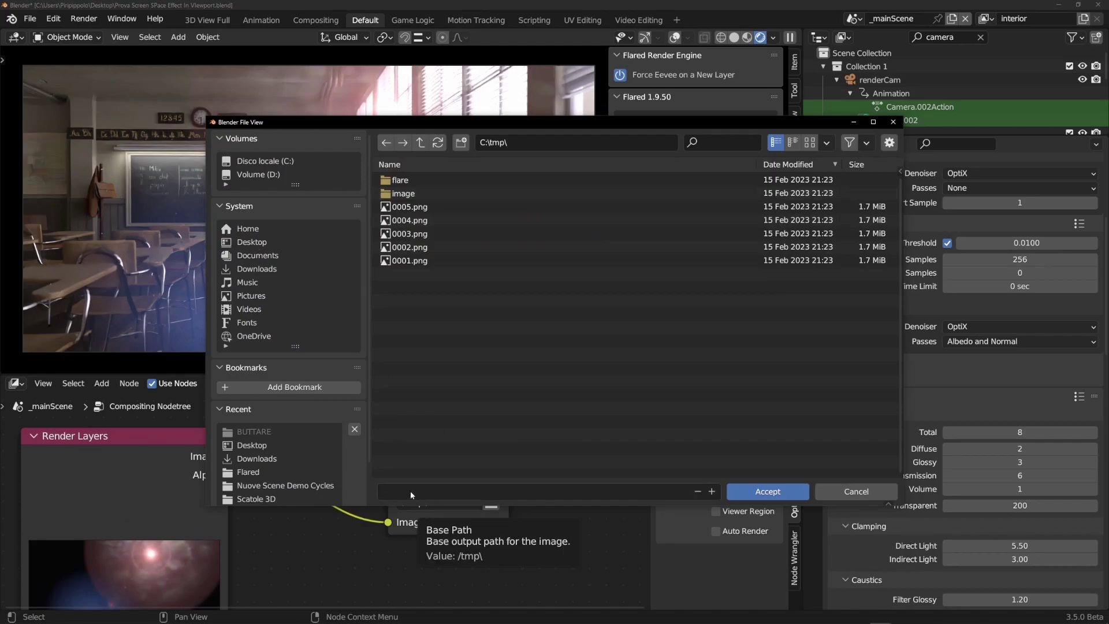
Step: Cancel the base-path file browser twice, leaving the path at /tmp\
left_click(848, 497)
scroll(491, 517, "down", 2)
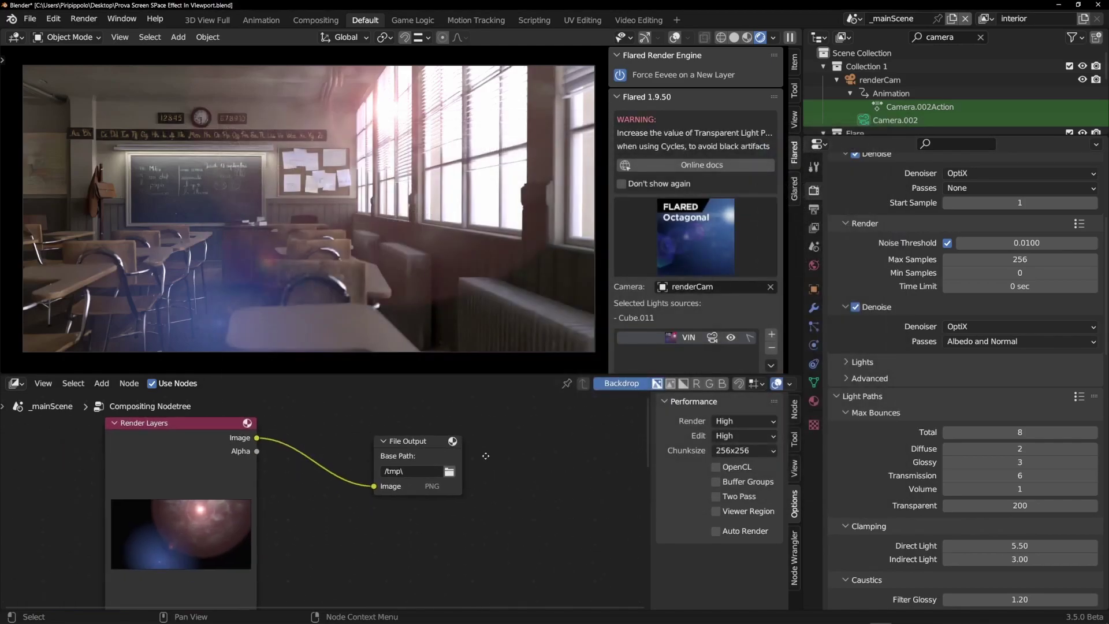
left_click(438, 500)
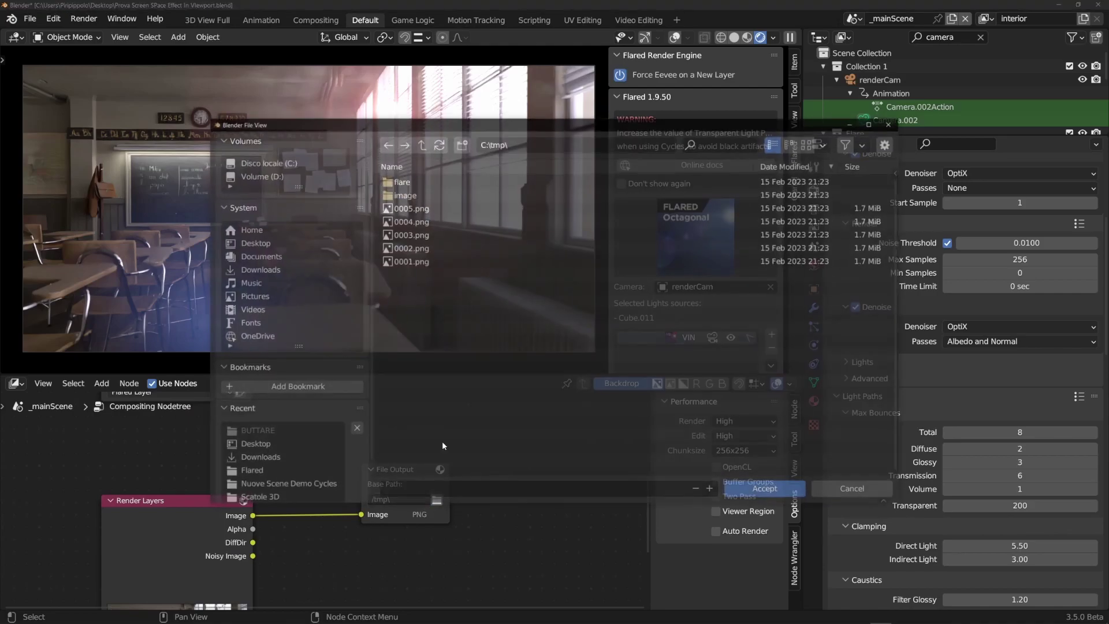
left_click(867, 495)
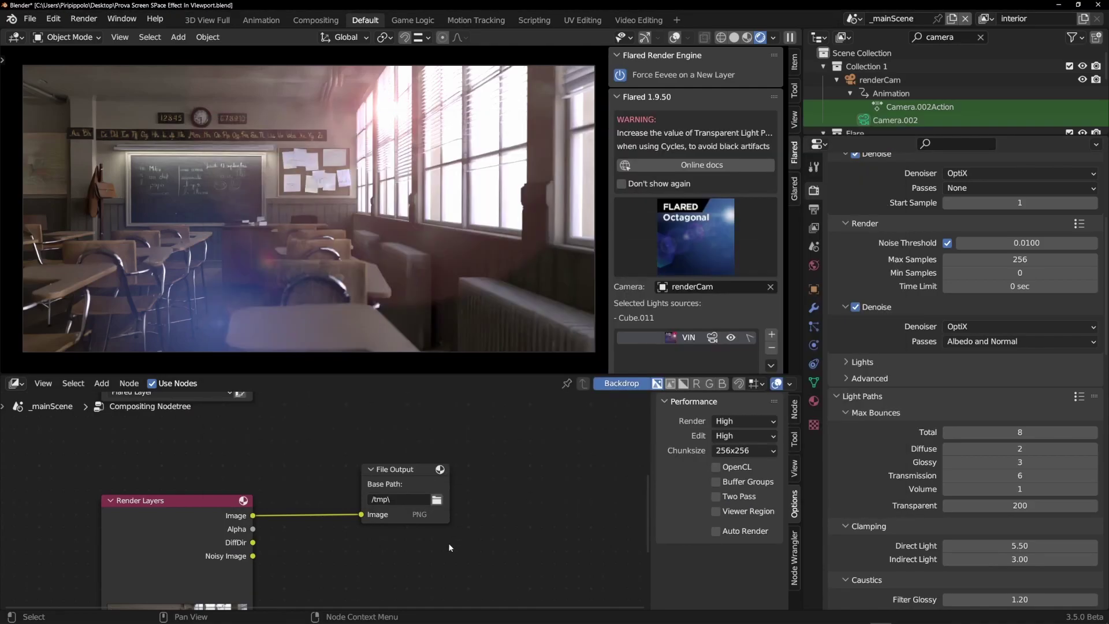
scroll(433, 501, "down", 3)
Step: Jump to the camera's next keyframe and split a new area above the node editor
middle_click_drag(395, 497, 409, 529)
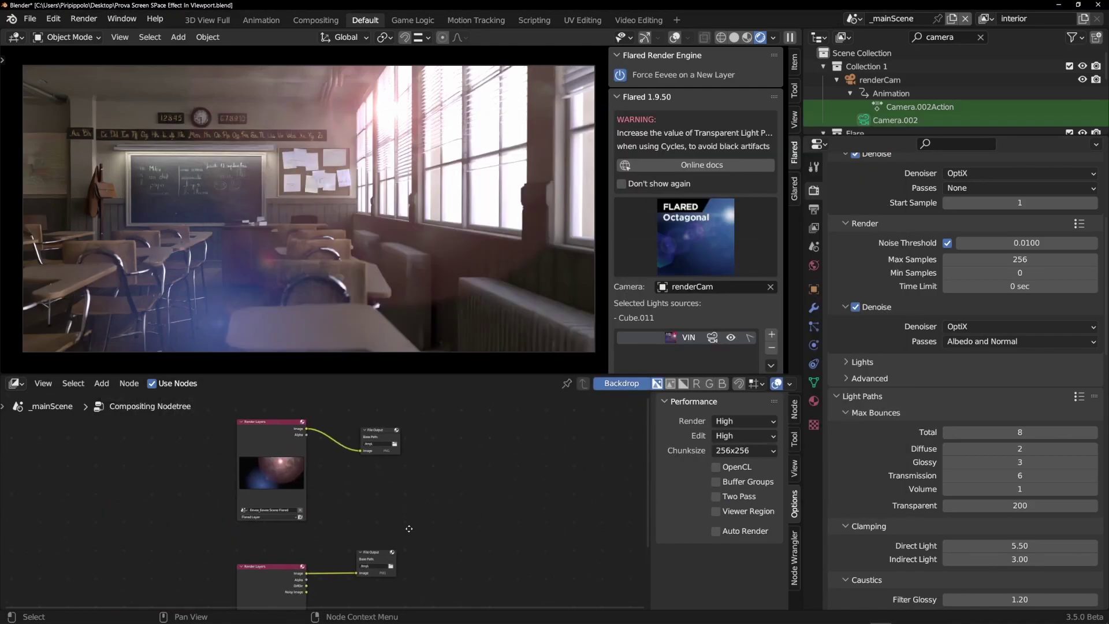
key("Up")
key("Up")
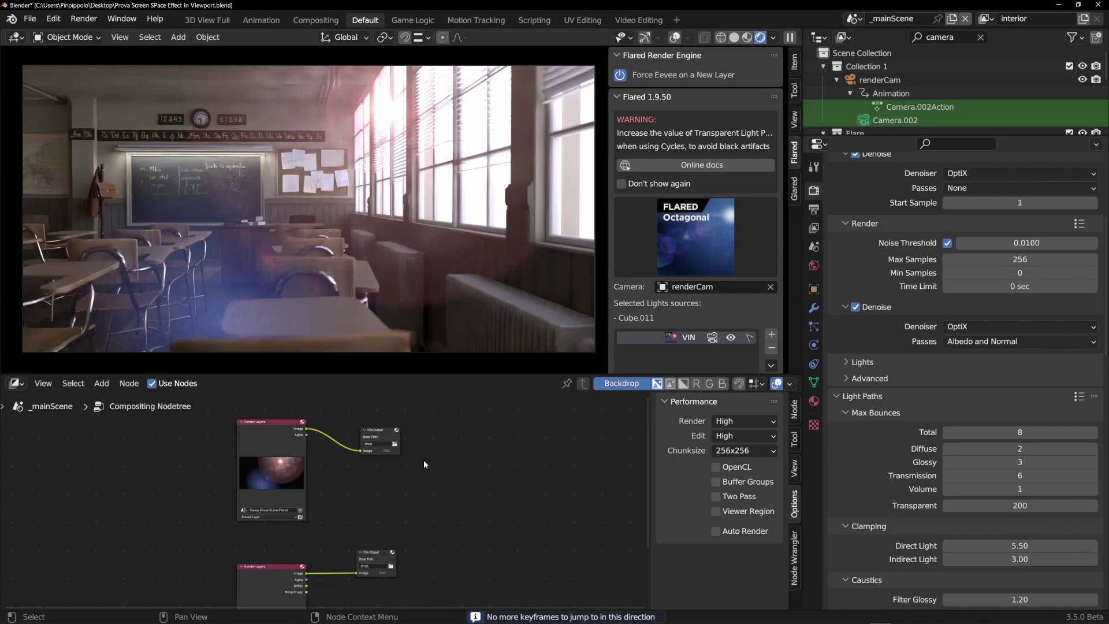
left_click_drag(2, 377, 2, 416)
Step: Make the new area a Timeline, play the camera animation, and stop at frame 33
left_click(14, 383)
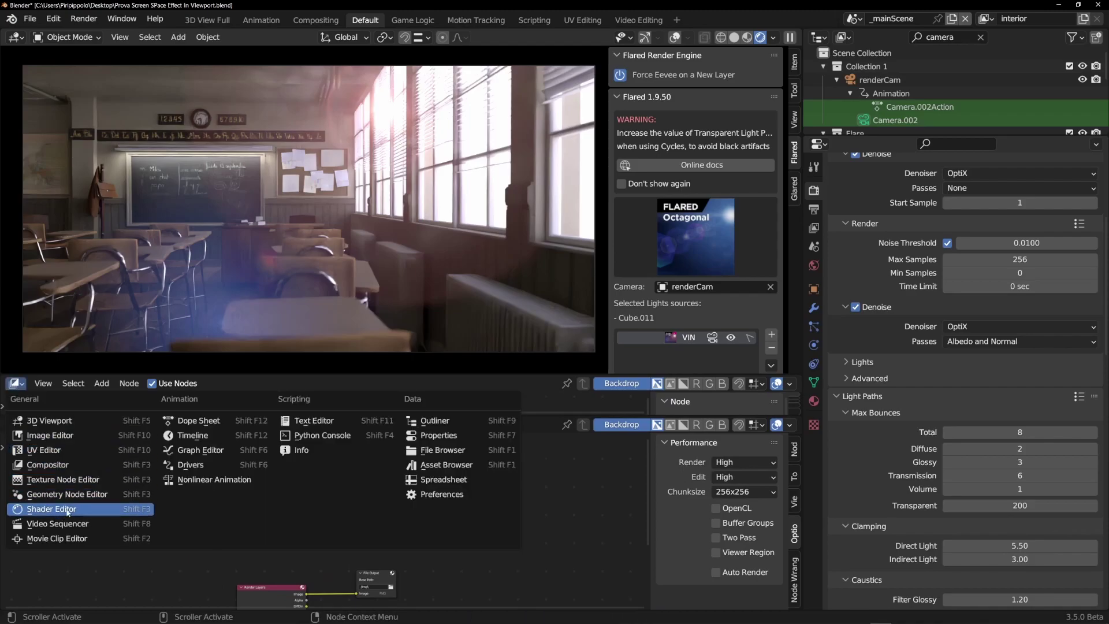
left_click(197, 436)
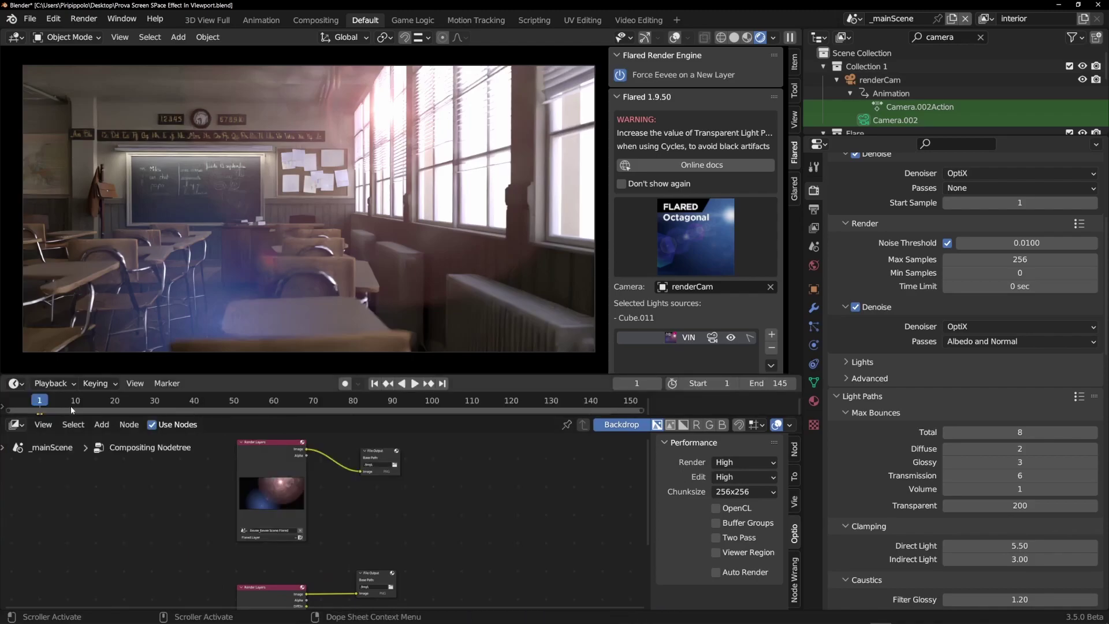
key("space")
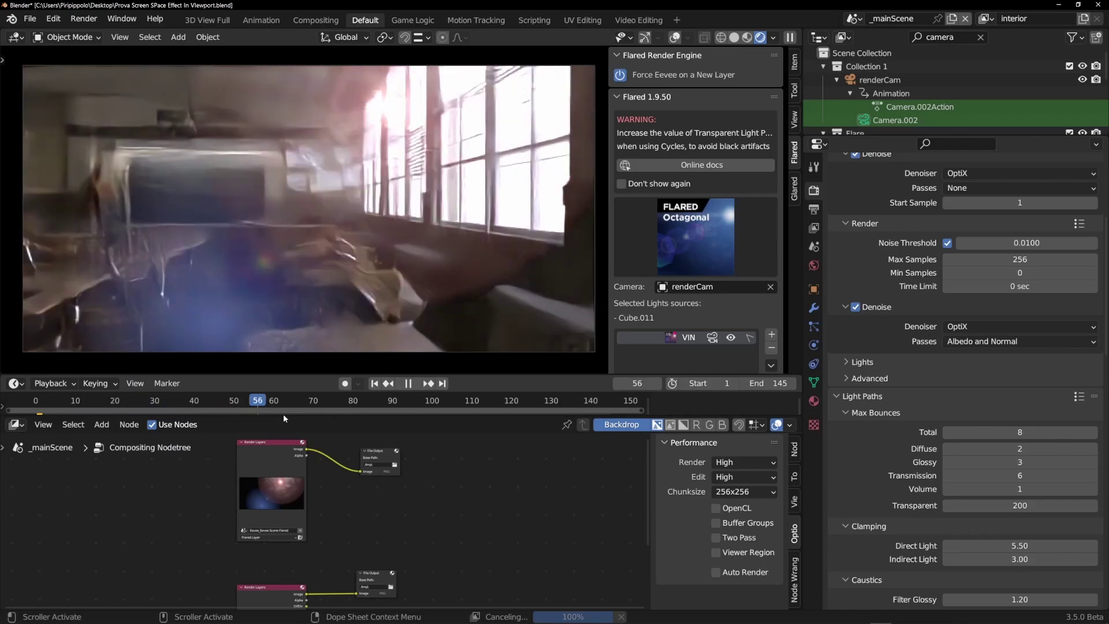
key("Escape")
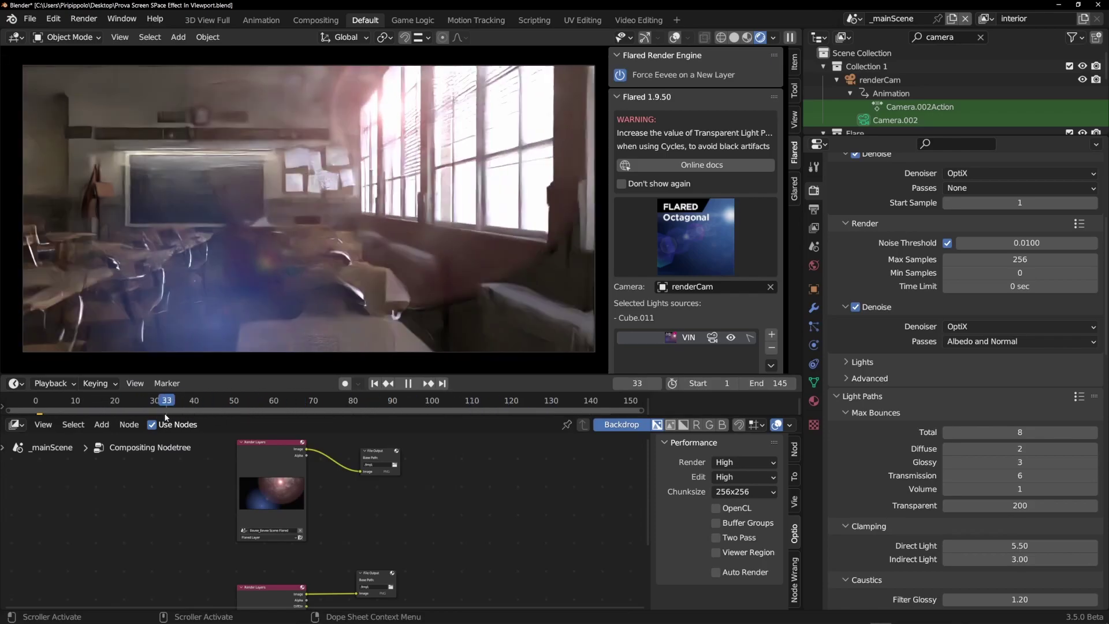
left_click(91, 22)
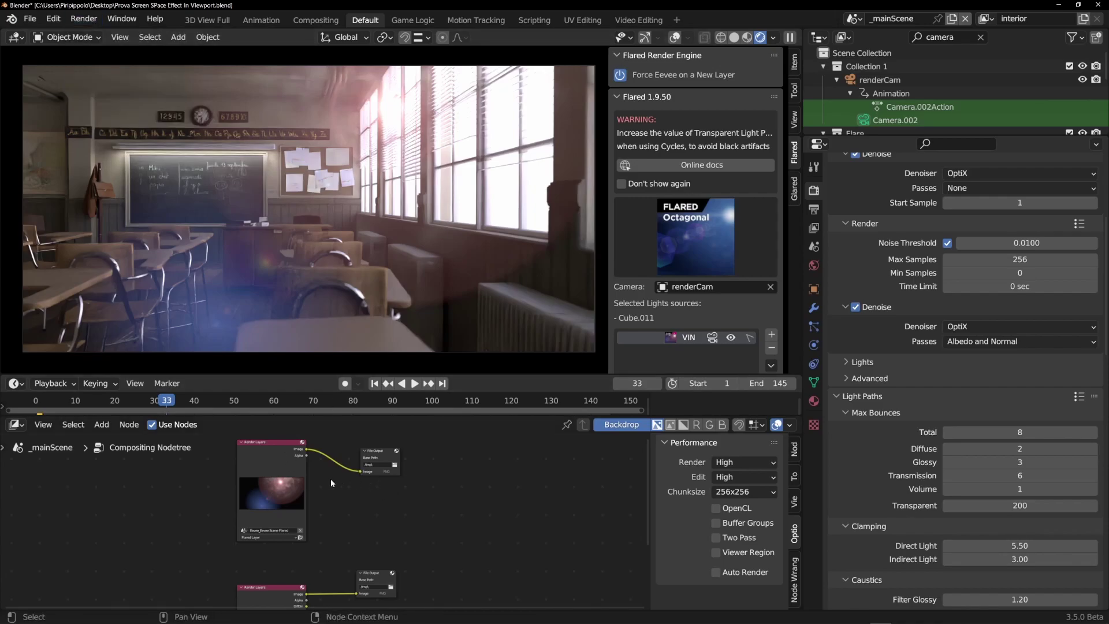
Step: Check the File Output's render settings (/tmp\ path, PNG, frames 1–145), then attach a Viewer to Render Layers
scroll(405, 447, "up", 3)
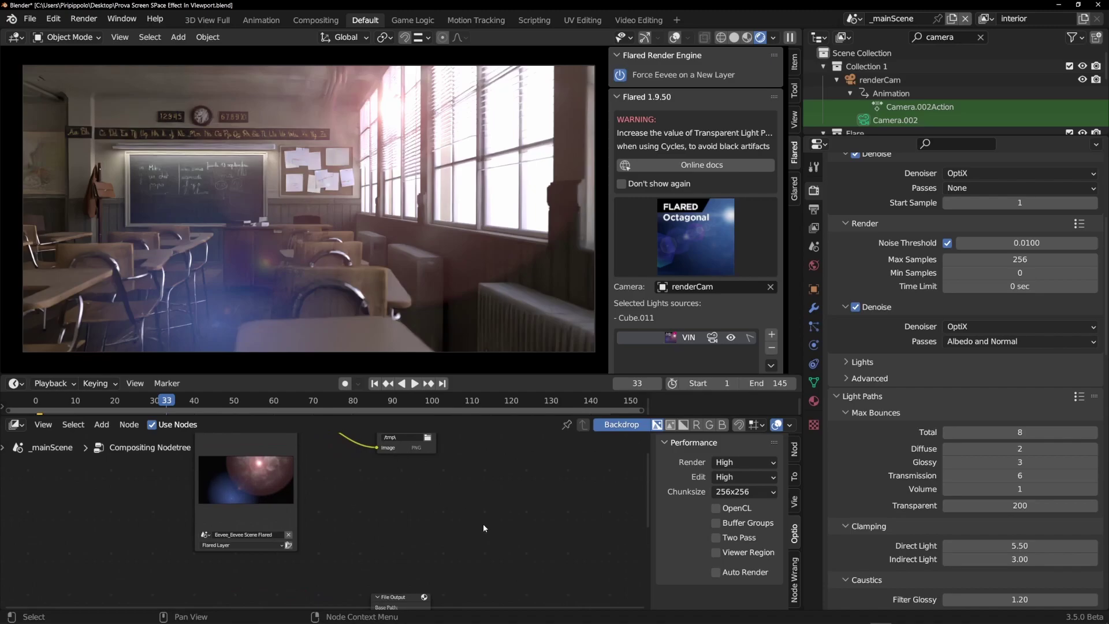
left_click(395, 472)
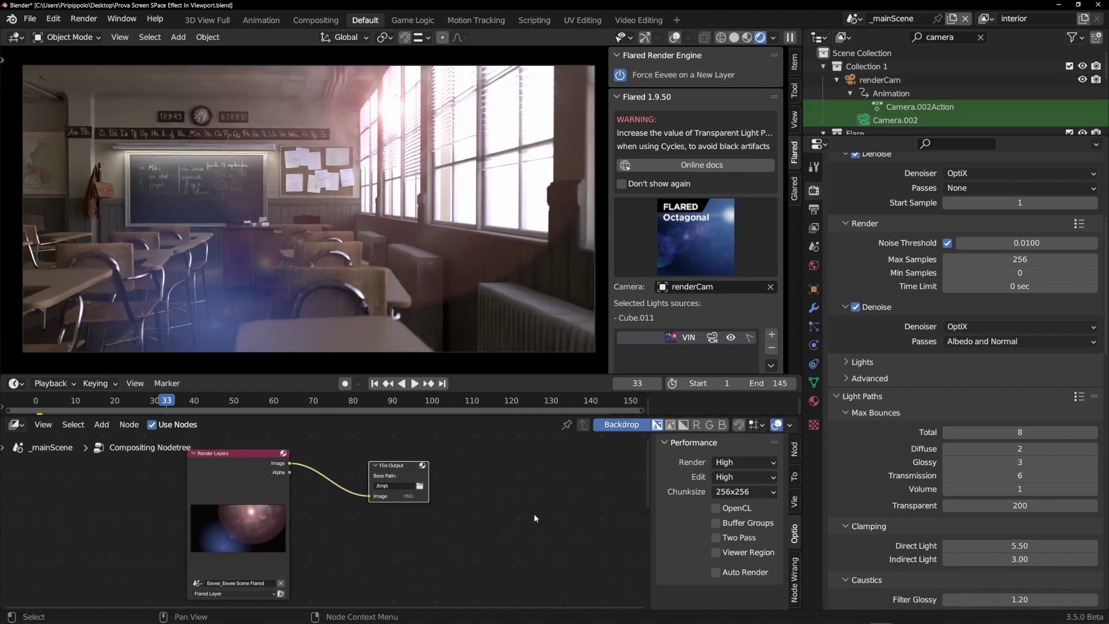
left_click(819, 212)
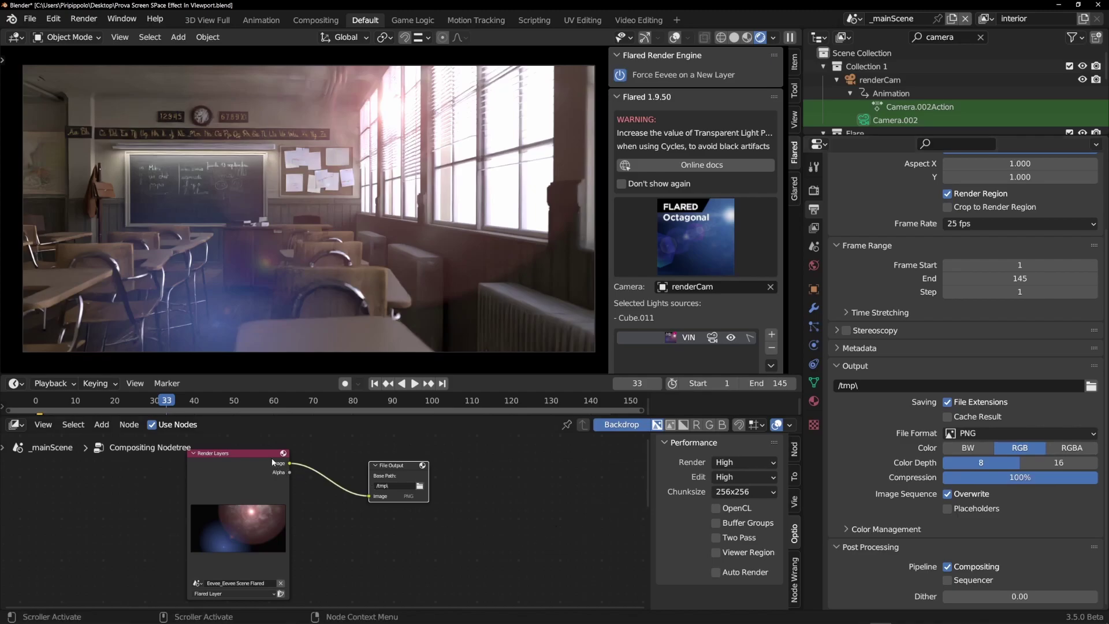
left_click(246, 454, "ctrl+shift")
Step: Collapse the timeline to enlarge the node editor and move the Viewer node clear of File Output
scroll(542, 525, "down", 2)
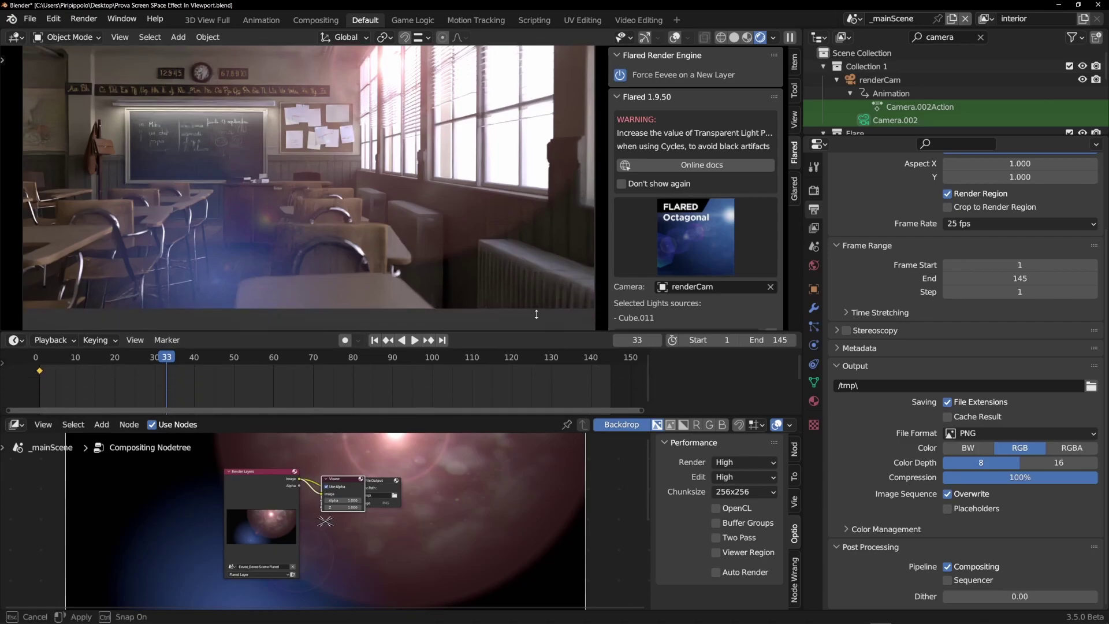
left_click_drag(547, 375, 547, 258)
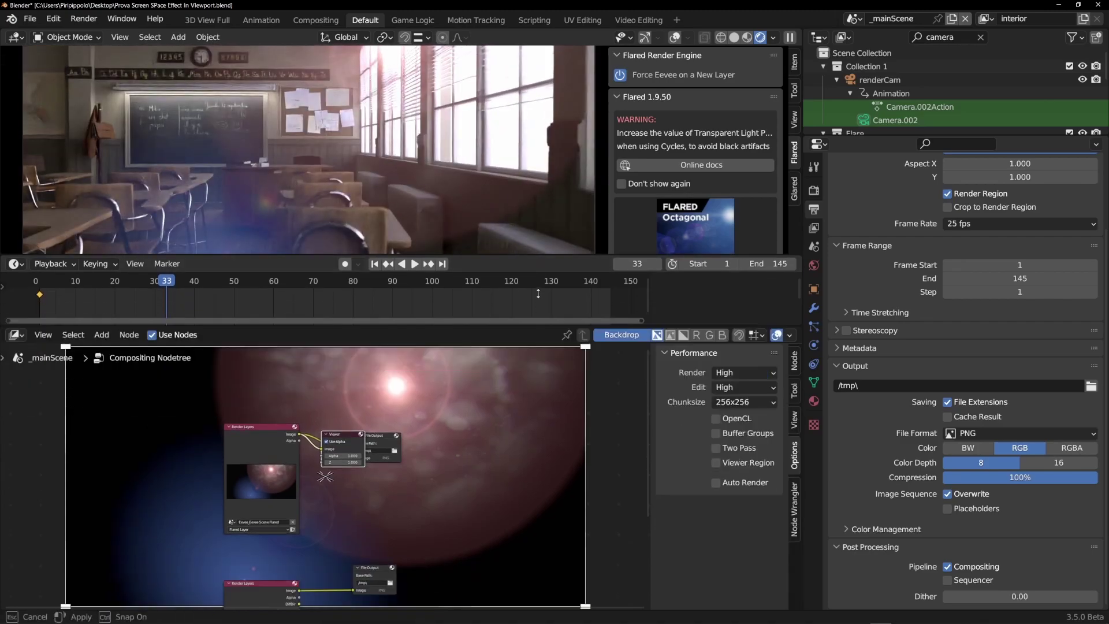
left_click_drag(545, 416, 545, 275)
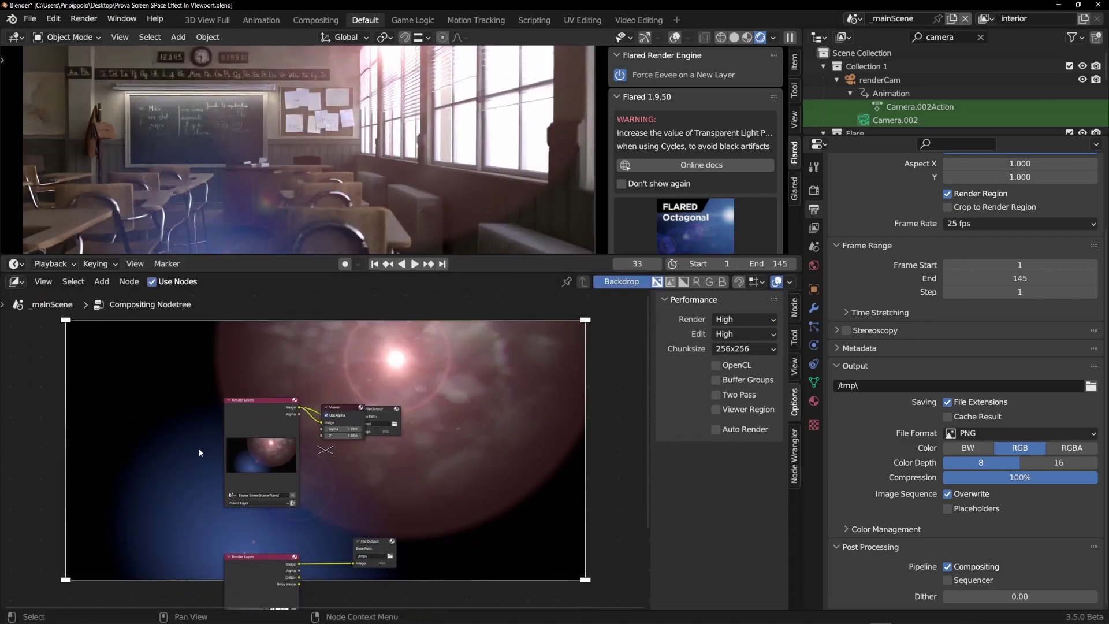
scroll(355, 457, "up", 3)
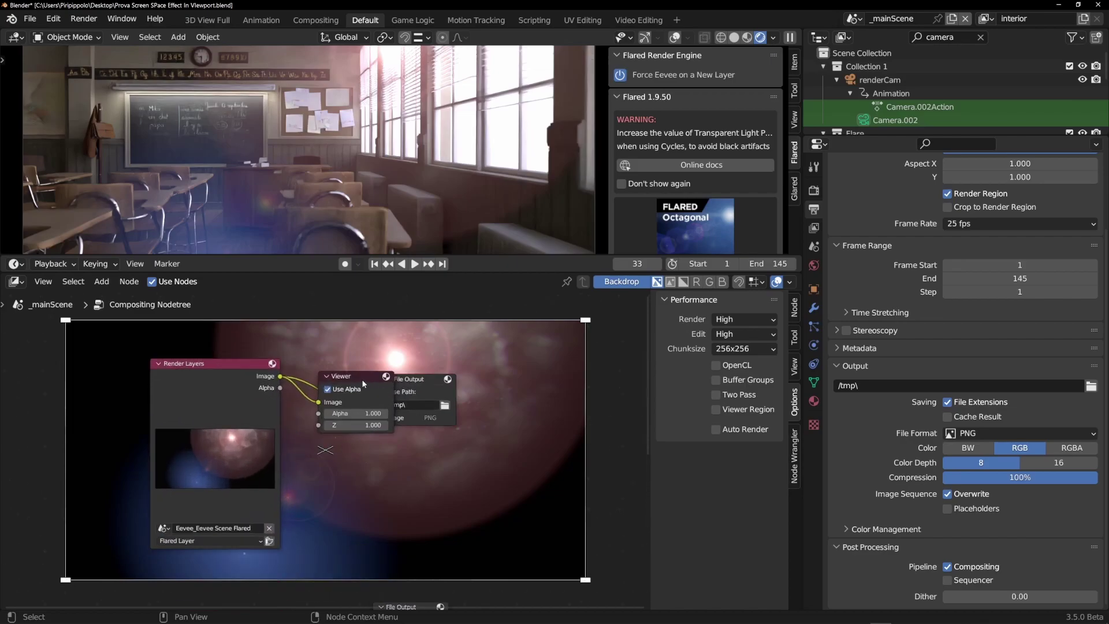
left_click_drag(362, 379, 524, 474)
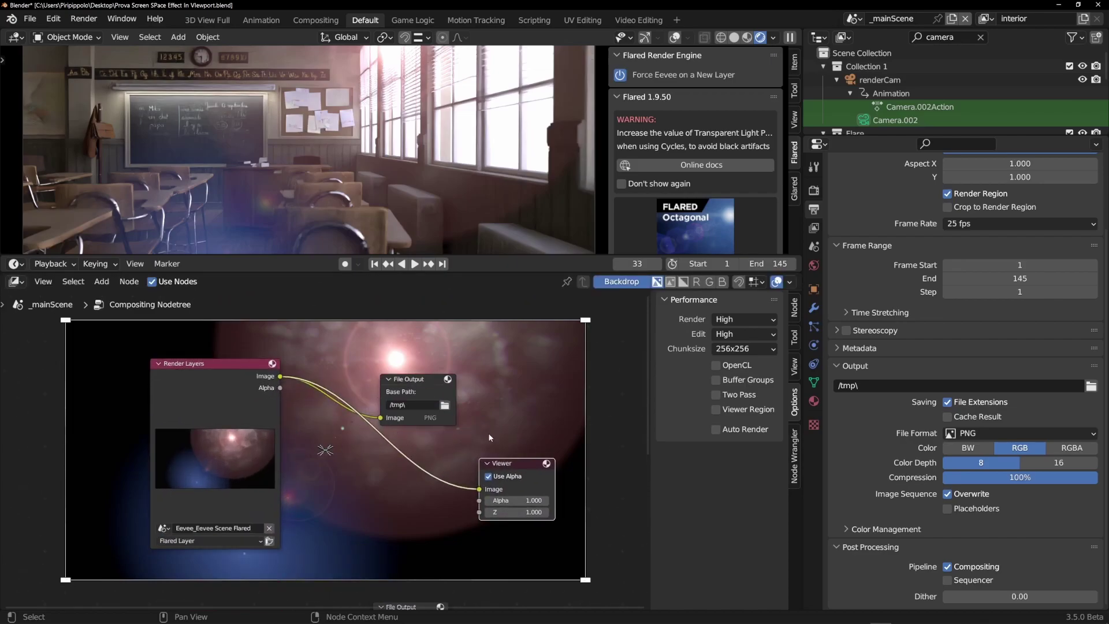